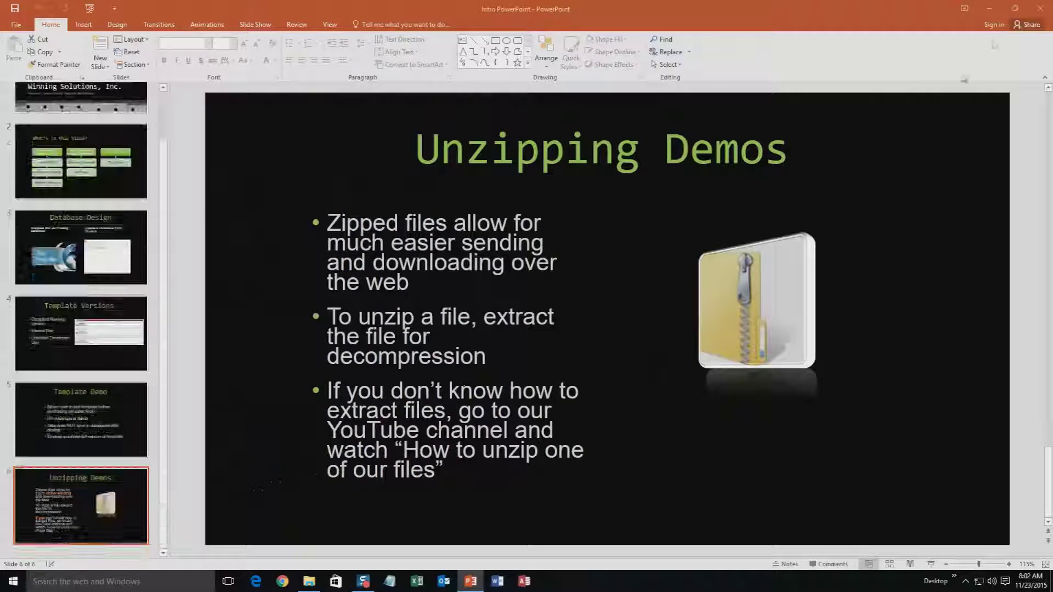
Close PowerPoint and Explorer, go to microsoftaccessexpert.com, and open Database Templates - List.
click(1038, 8)
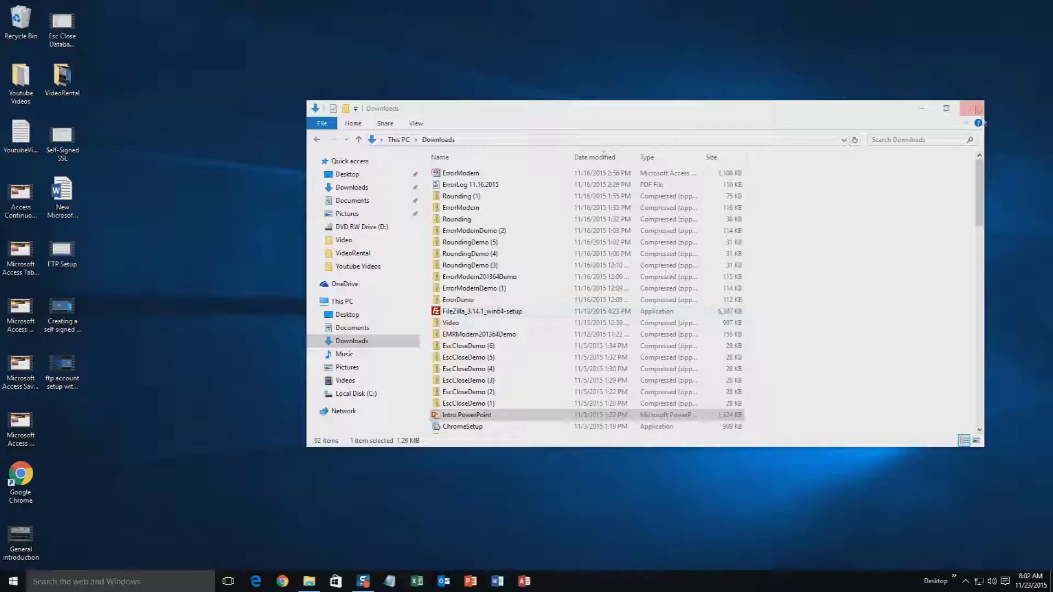
click(972, 113)
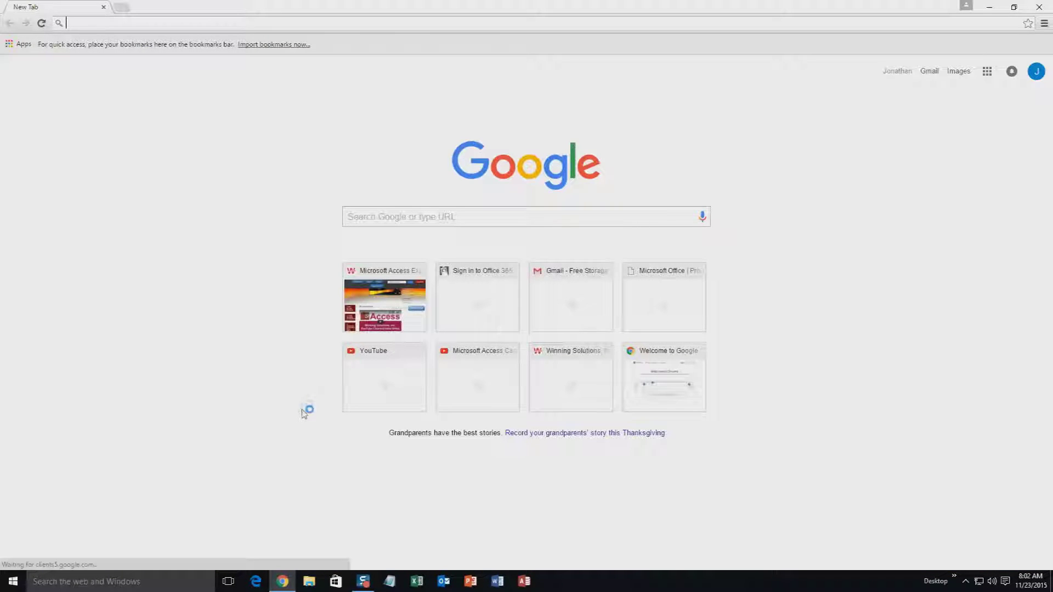
text(microsoftaccessexpert.com)
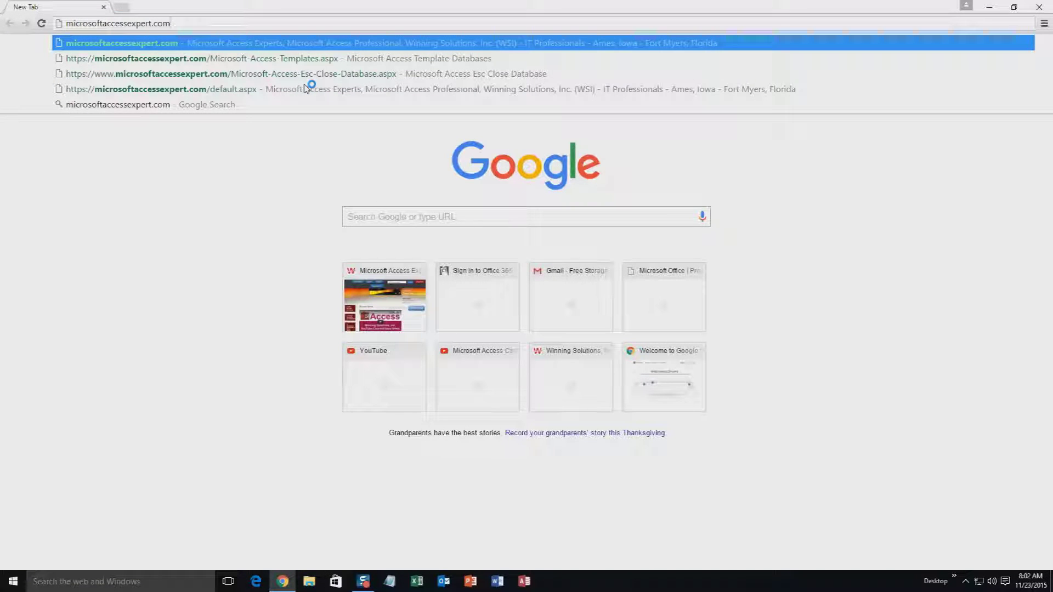
key(Return)
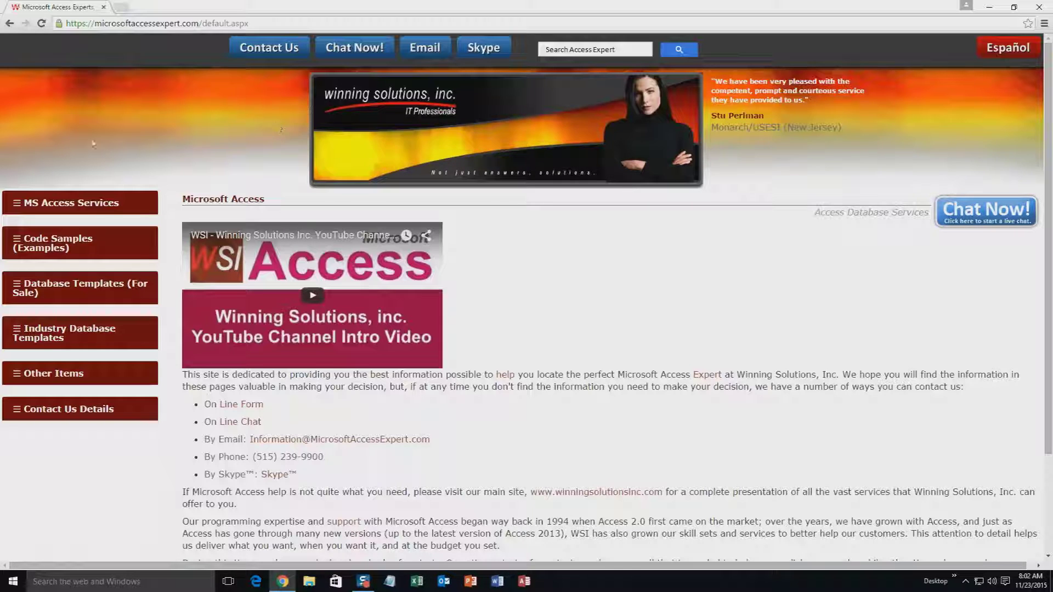
click(60, 288)
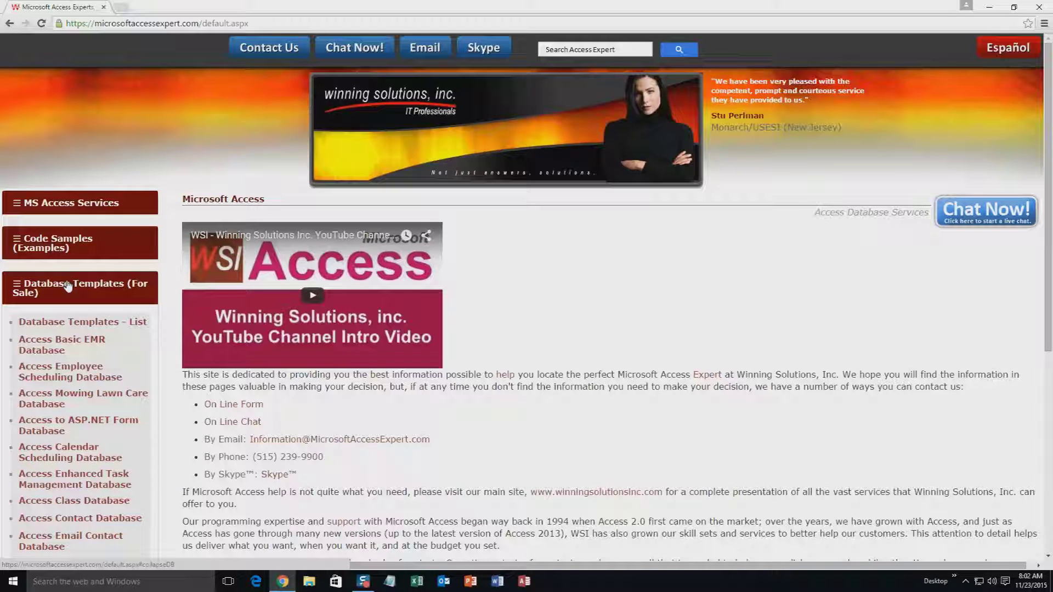
click(72, 327)
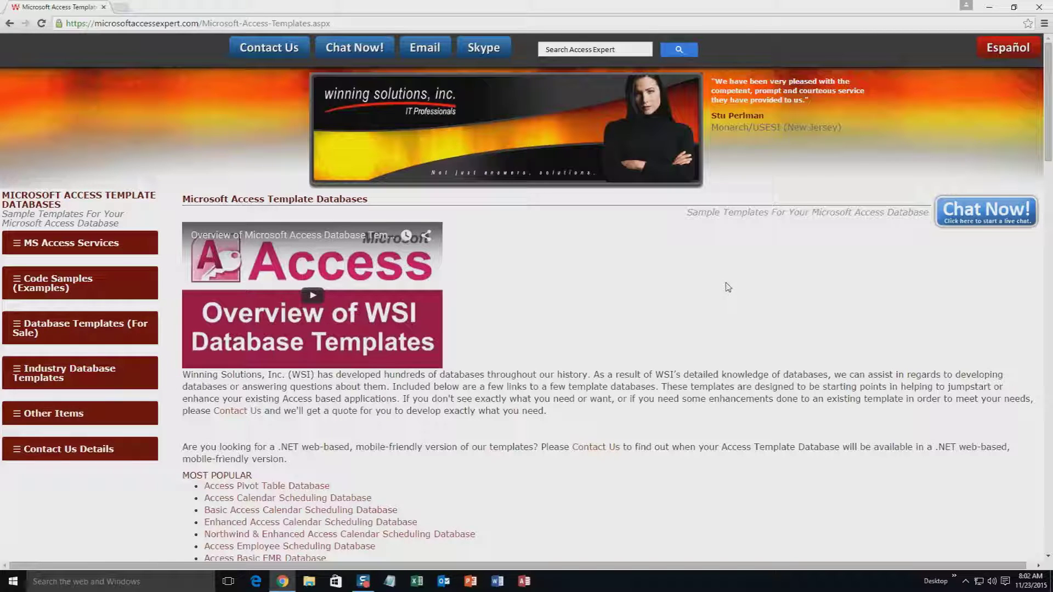
scroll(739, 306, down, 2)
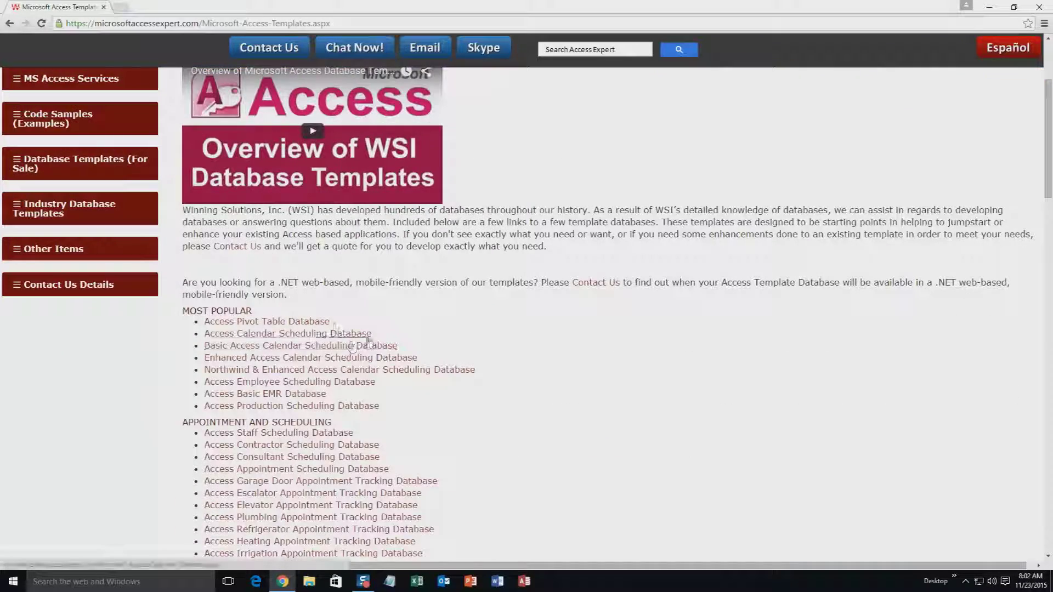
scroll(330, 319, down, 2)
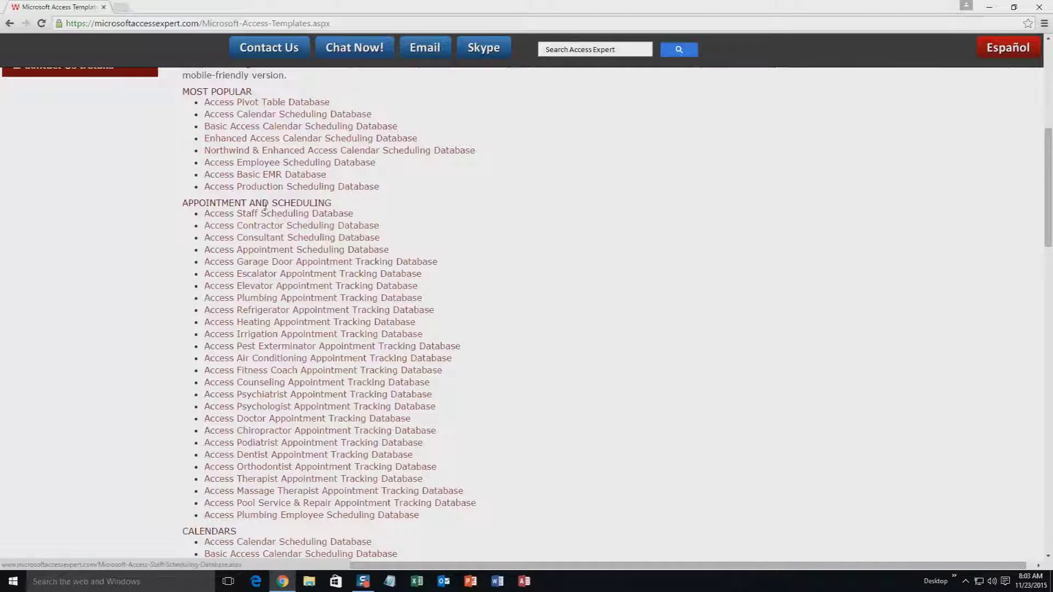
scroll(505, 282, down, 2)
scroll(506, 282, down, 1)
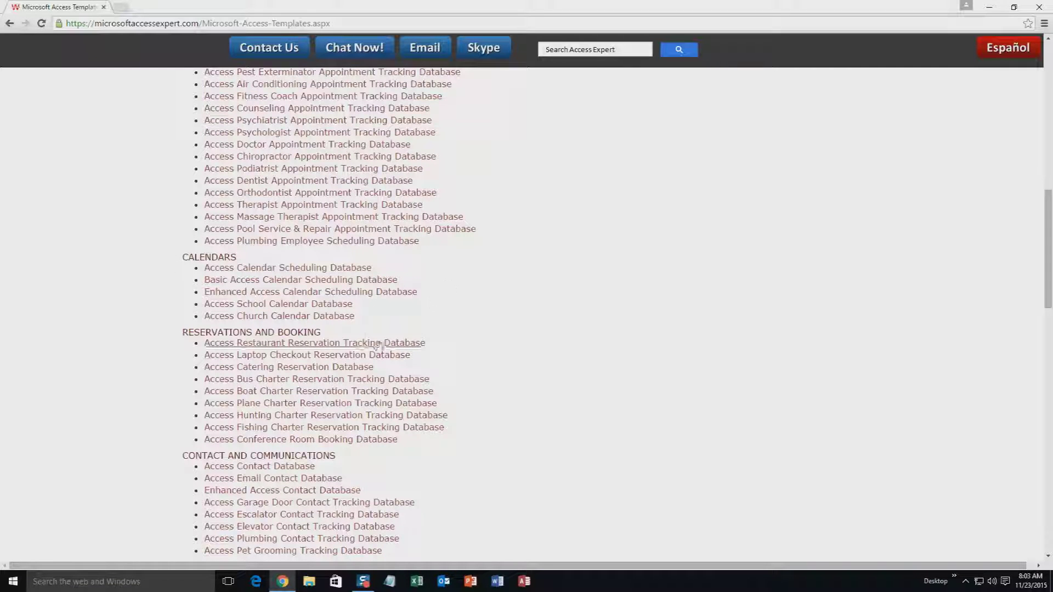
scroll(437, 376, down, 2)
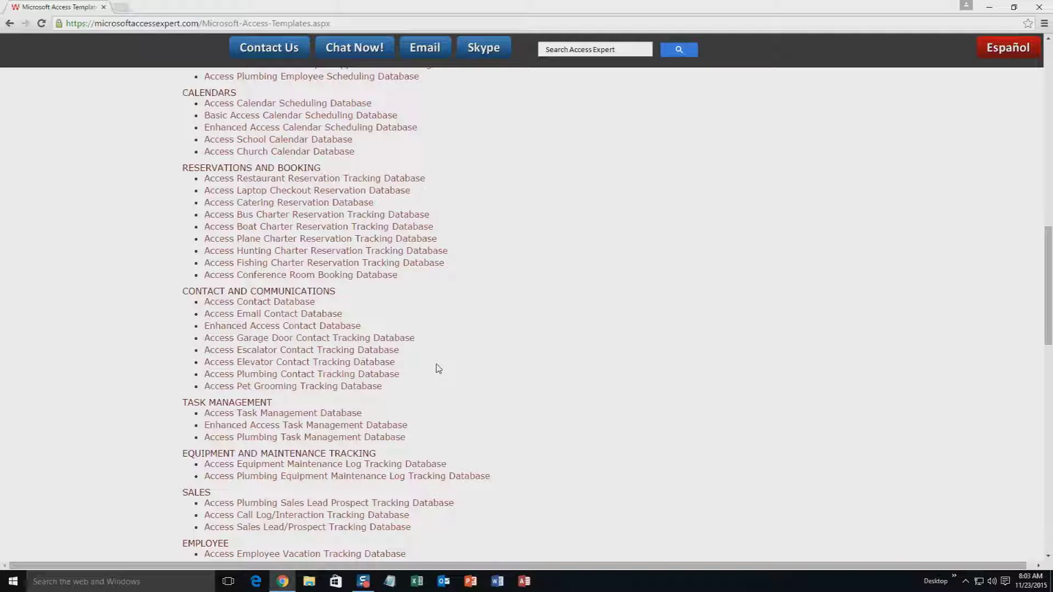
scroll(437, 369, down, 1)
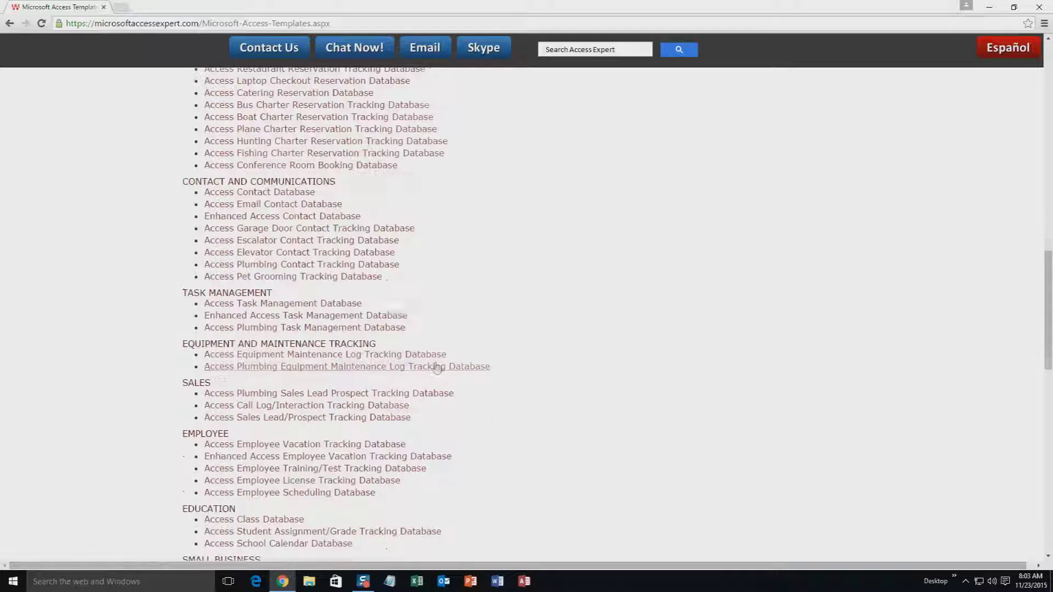
scroll(437, 368, down, 1)
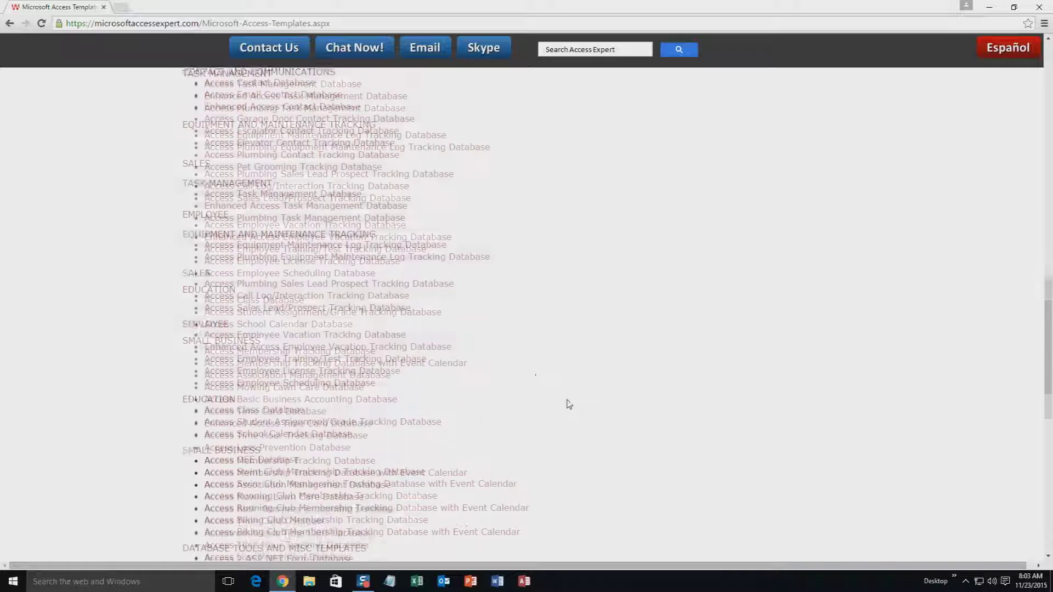
scroll(567, 401, down, 2)
scroll(573, 398, down, 1)
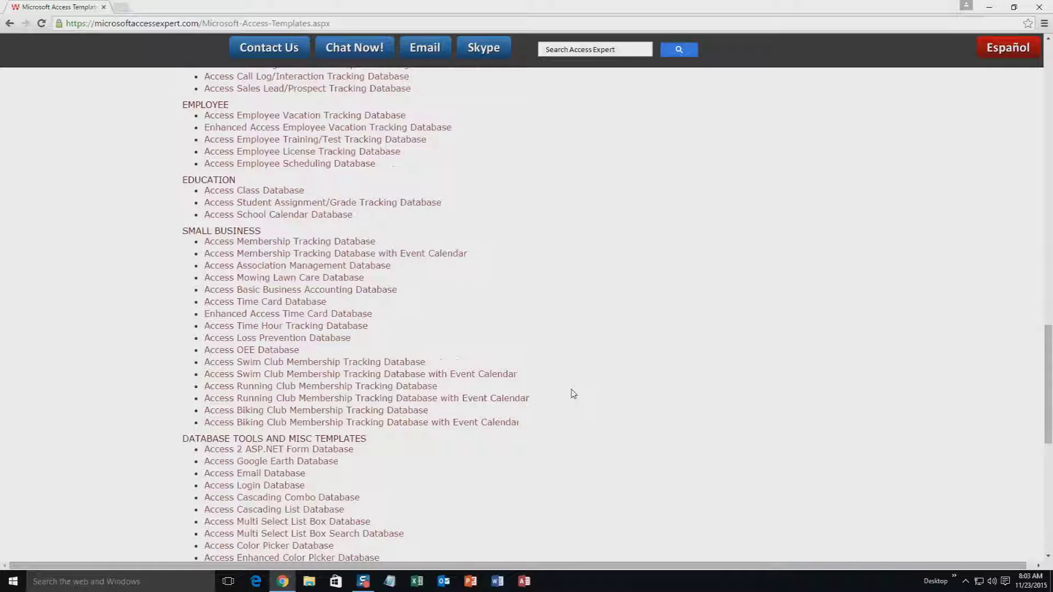
scroll(573, 395, down, 2)
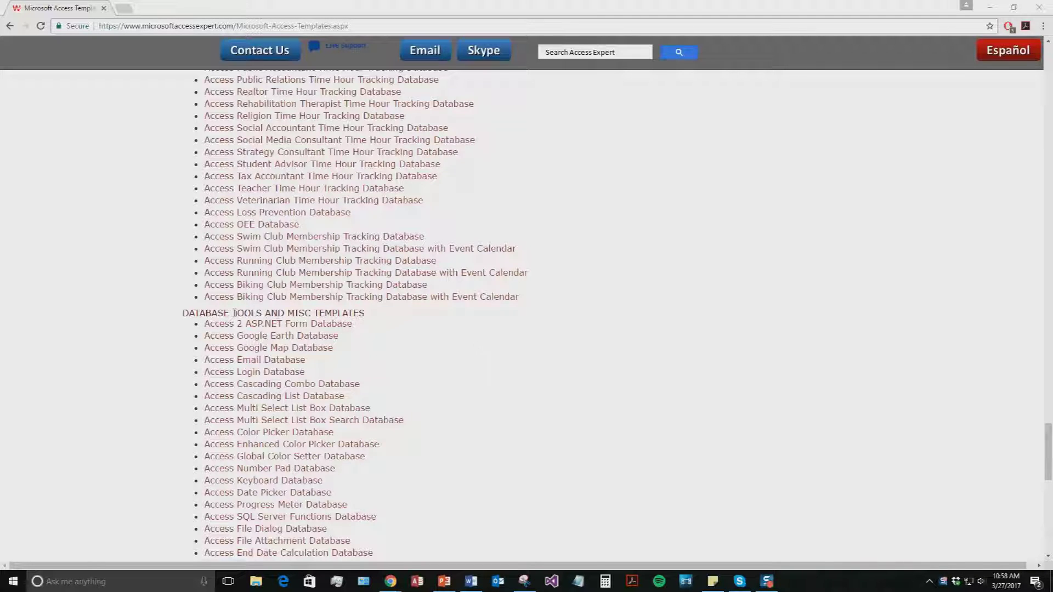
scroll(447, 336, down, 3)
scroll(472, 344, down, 5)
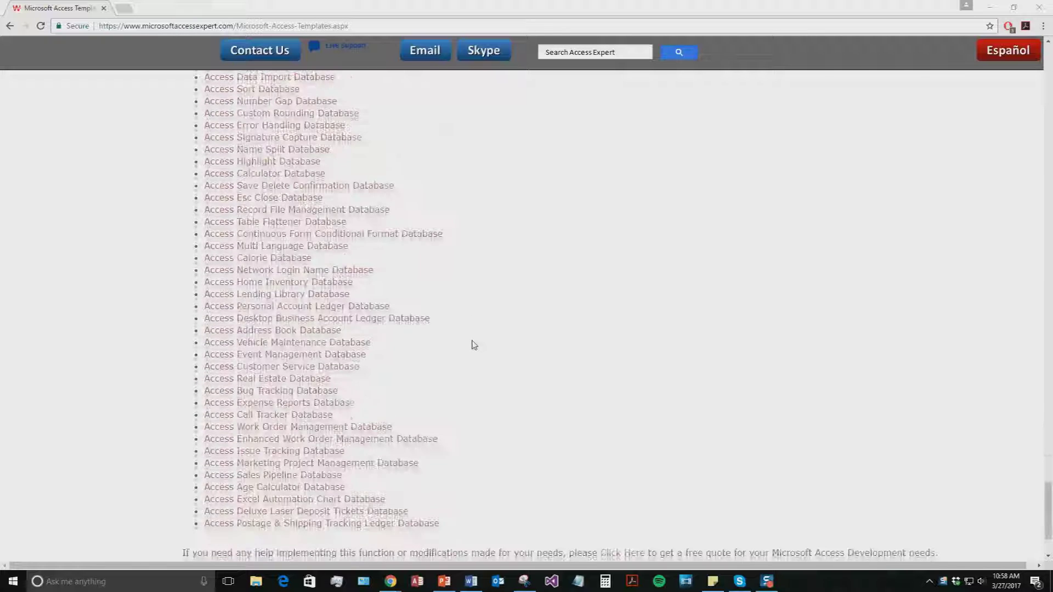
Open the Postage & Shipping Tracking Ledger Database page from the bottom of the template list.
click(320, 525)
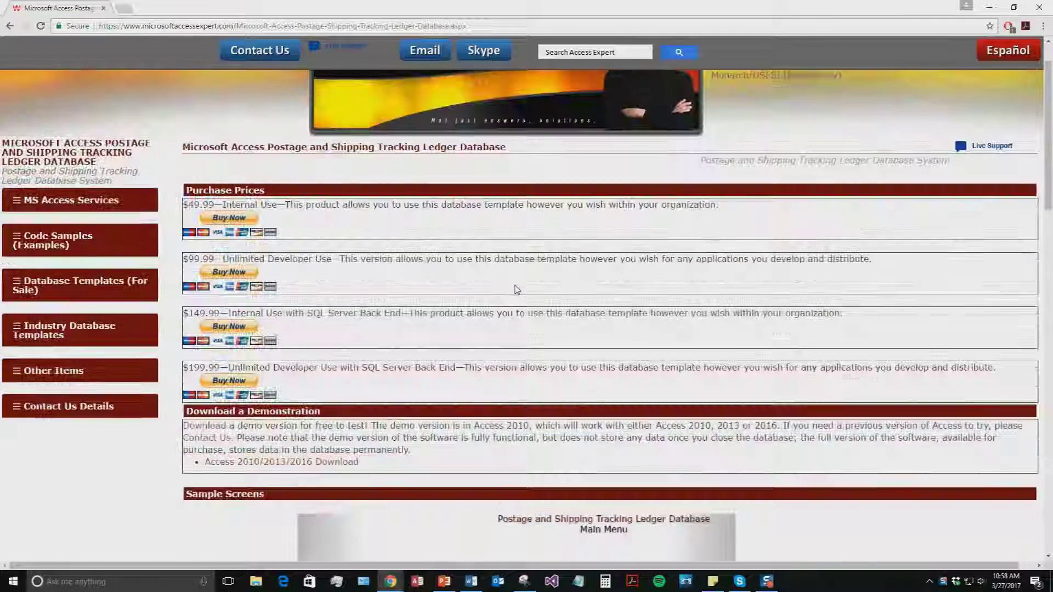
scroll(478, 298, down, 1)
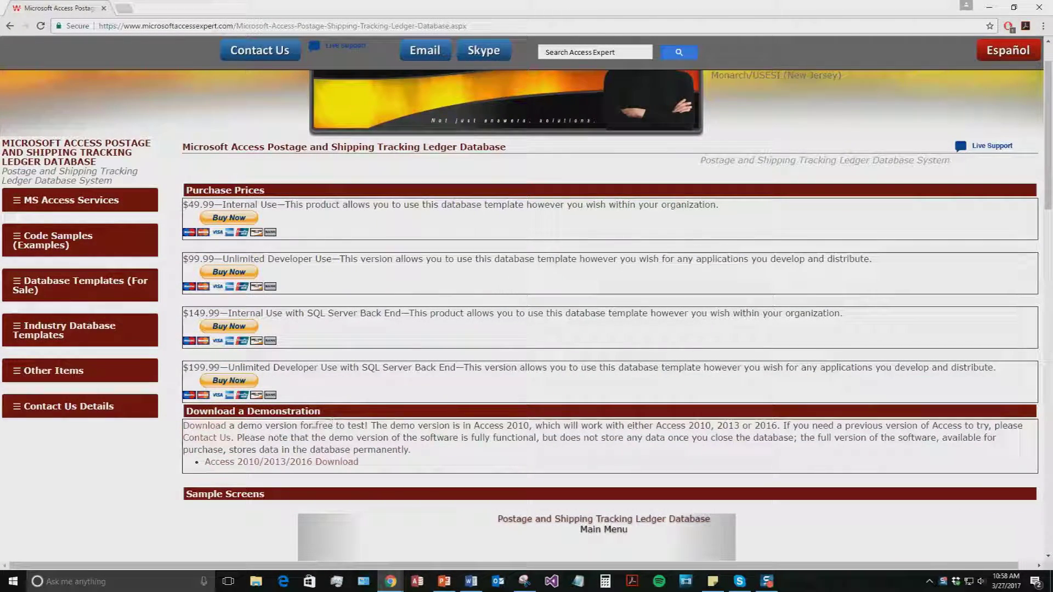
scroll(143, 463, down, 1)
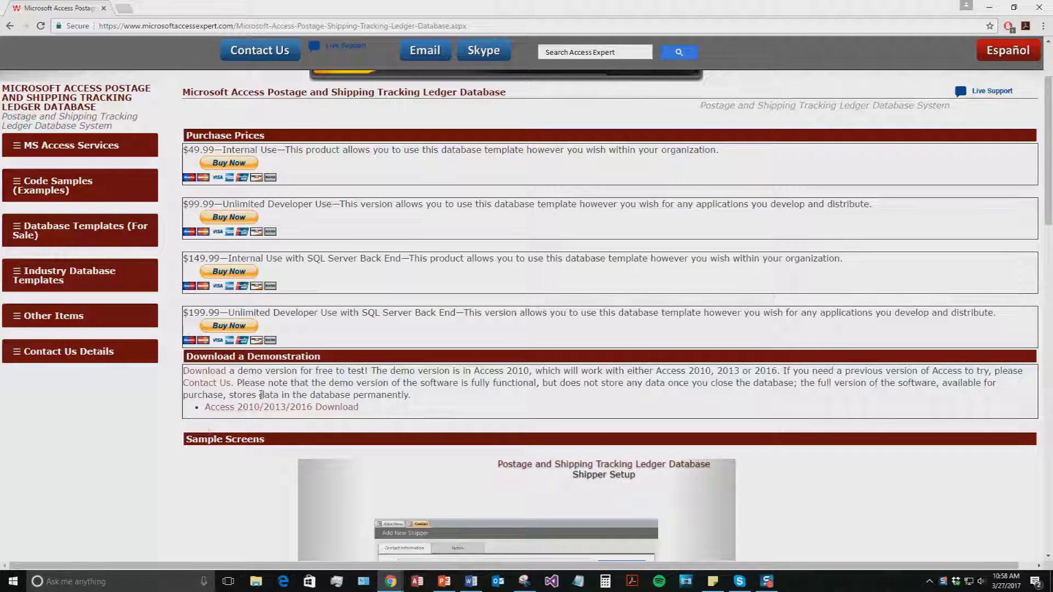
Download the Access 2010/2013/2016 PostageShippingDemo zip and open it from the download shelf.
click(307, 408)
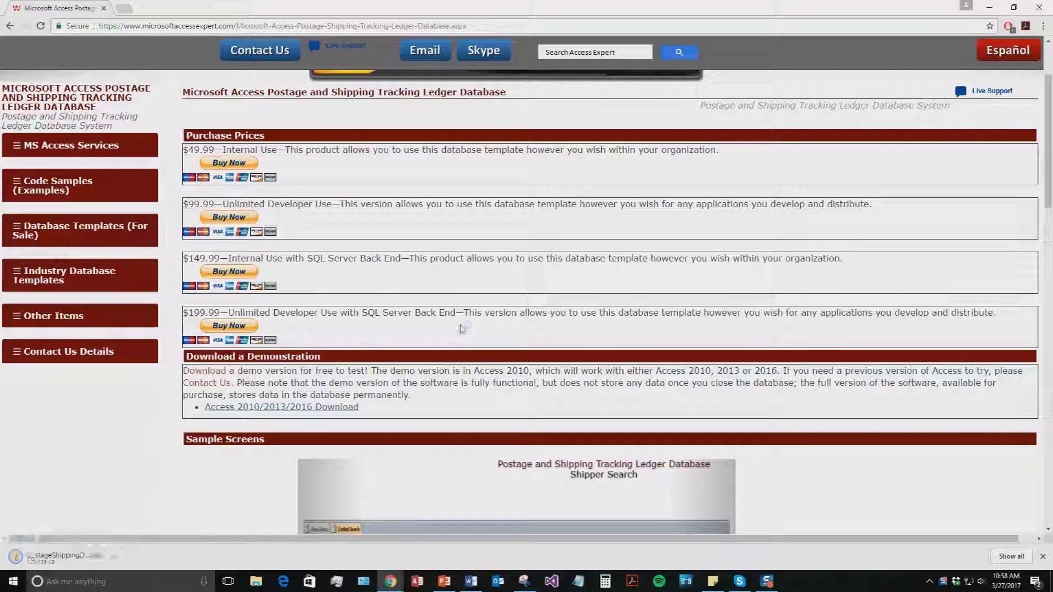
click(66, 557)
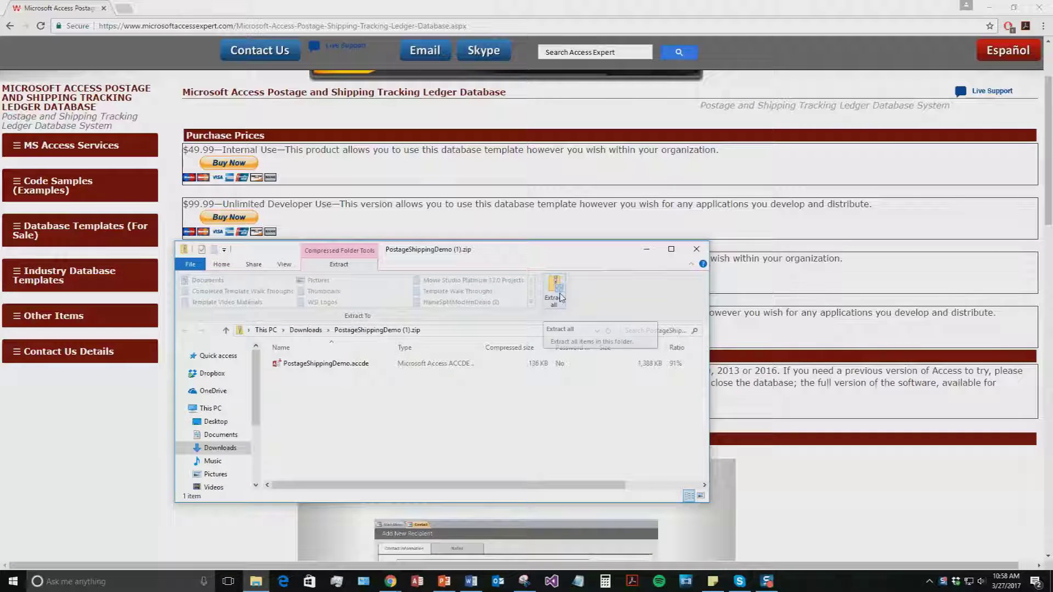
Extract the zip to the PostageShippingDemo folder and launch PostageShippingDemo.accde in Access.
click(560, 299)
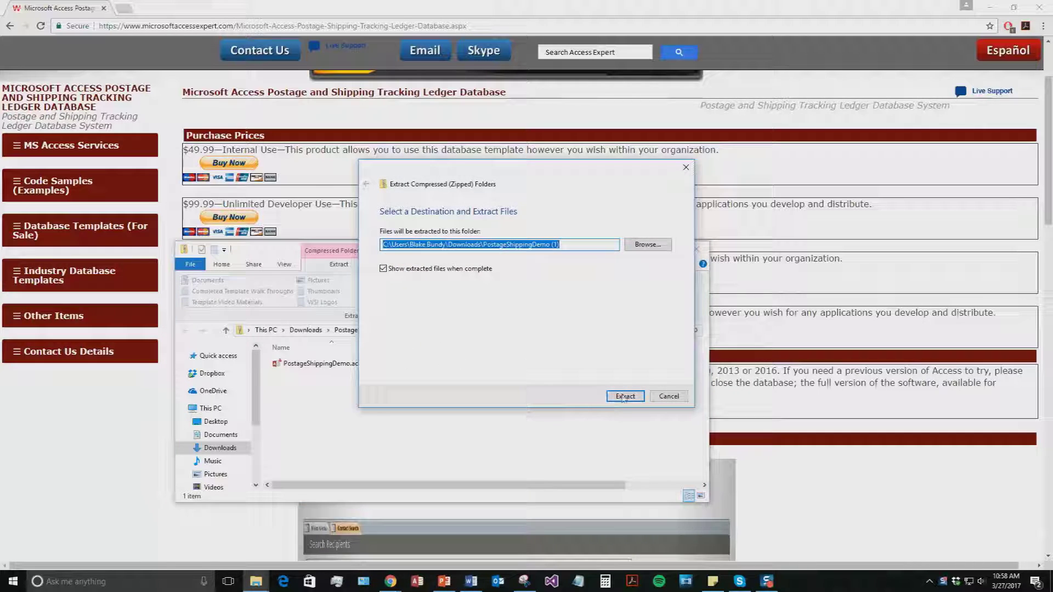
click(626, 396)
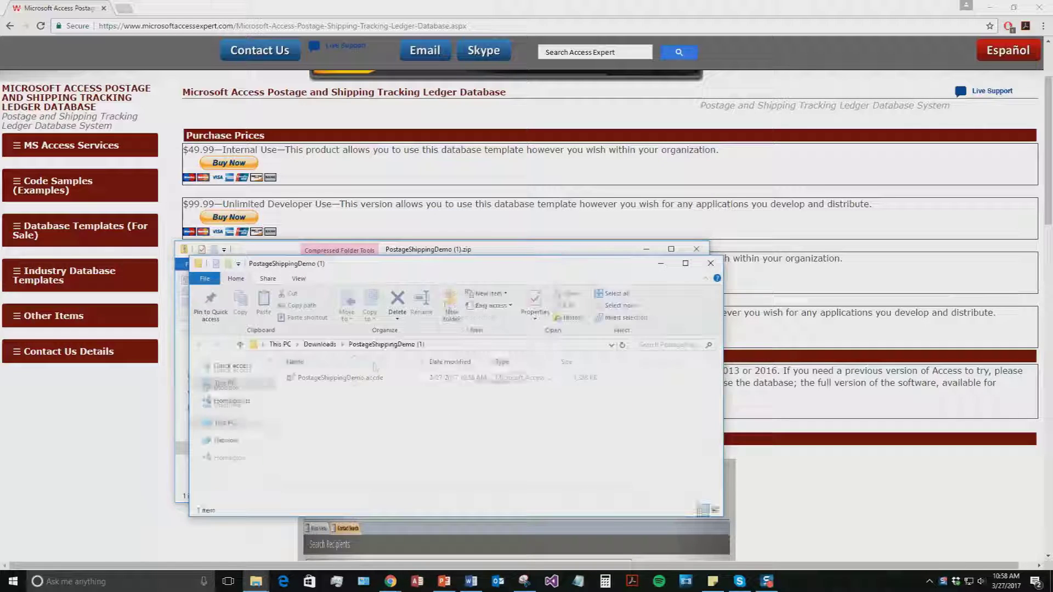
click(350, 382)
double_click(348, 383)
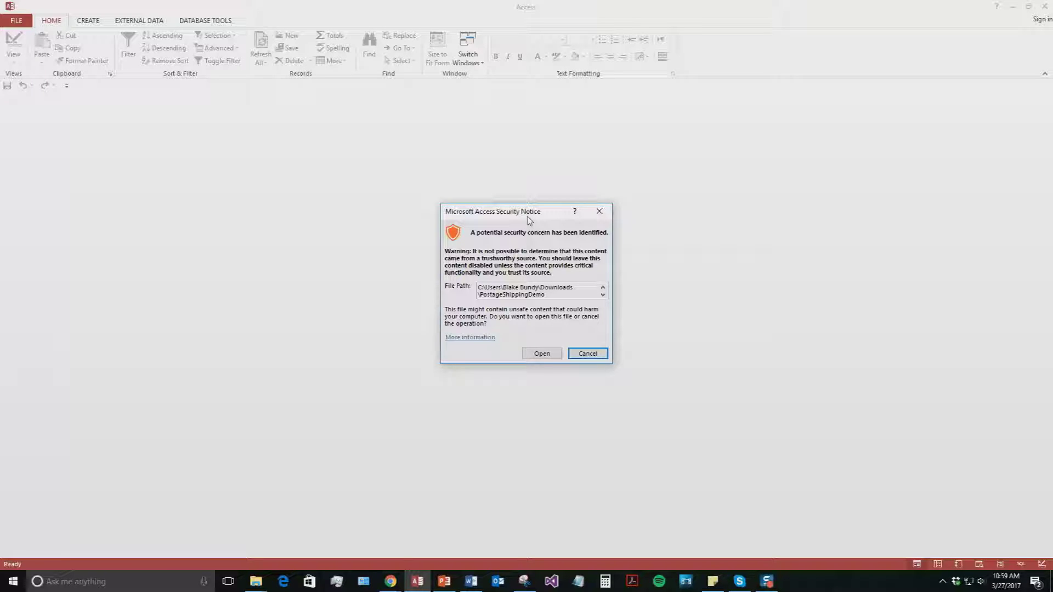
Accept the security notice, then move aside and close the Demo popup.
click(541, 354)
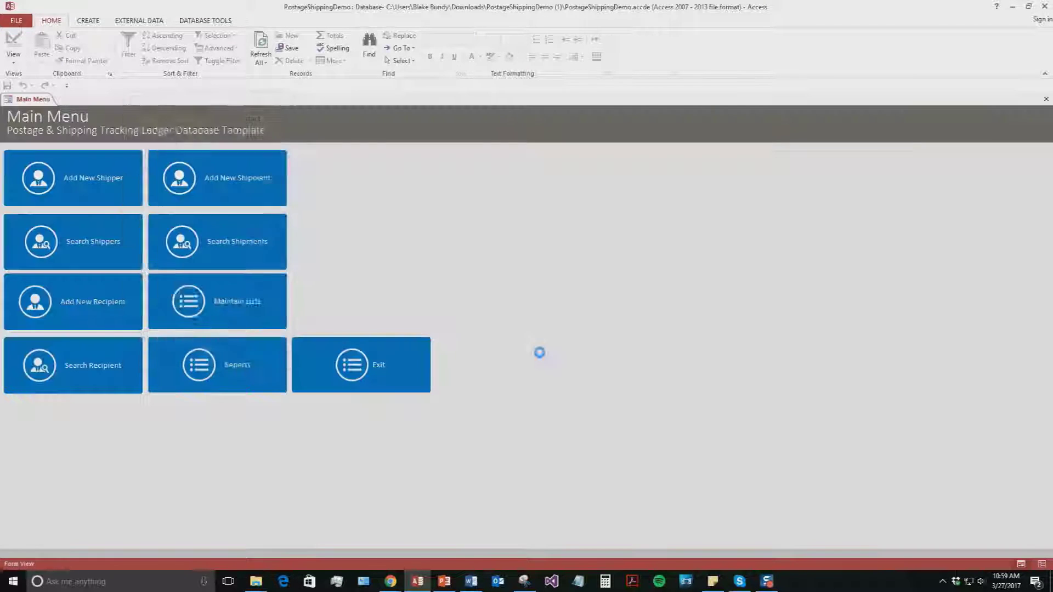
drag(169, 97, 466, 135)
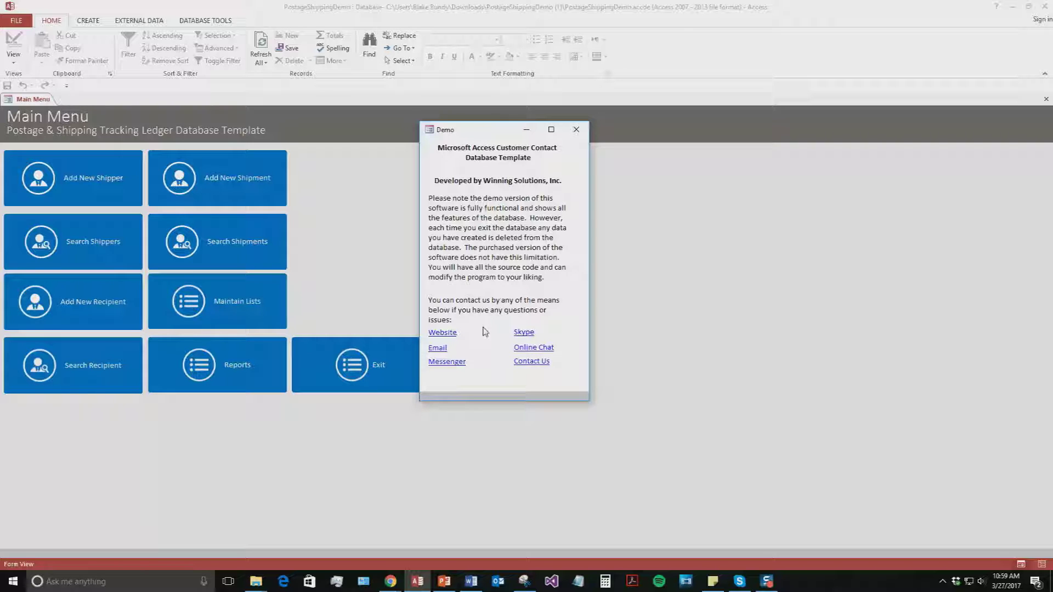
click(577, 129)
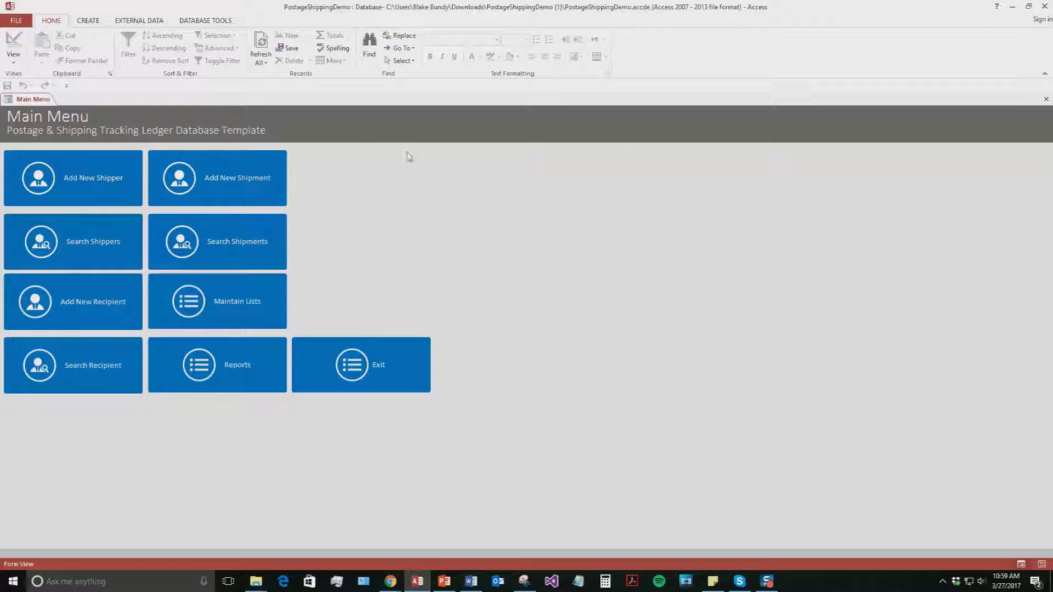
click(83, 186)
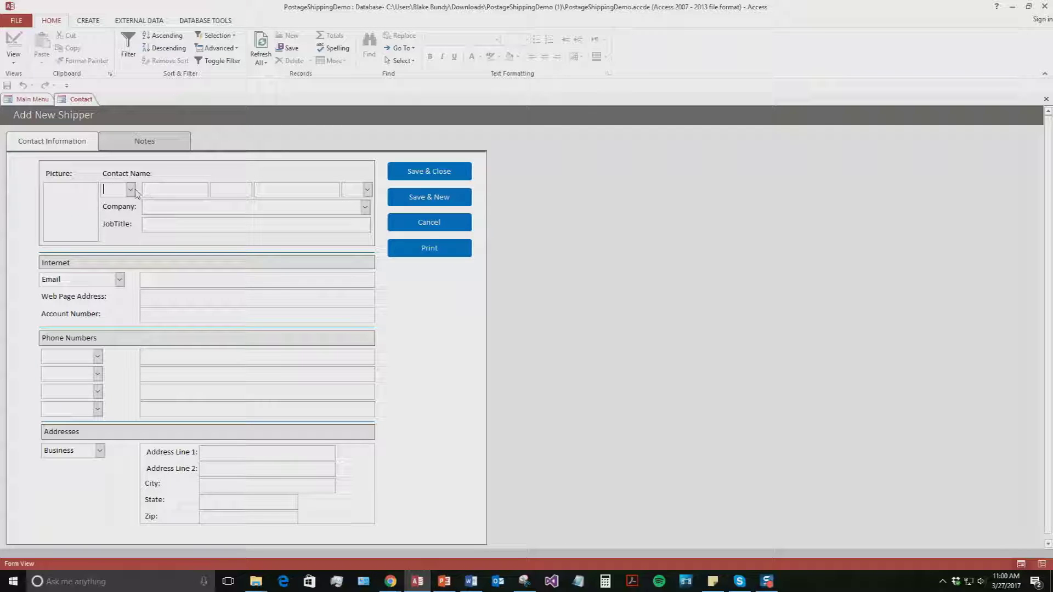
click(179, 189)
text(Test)
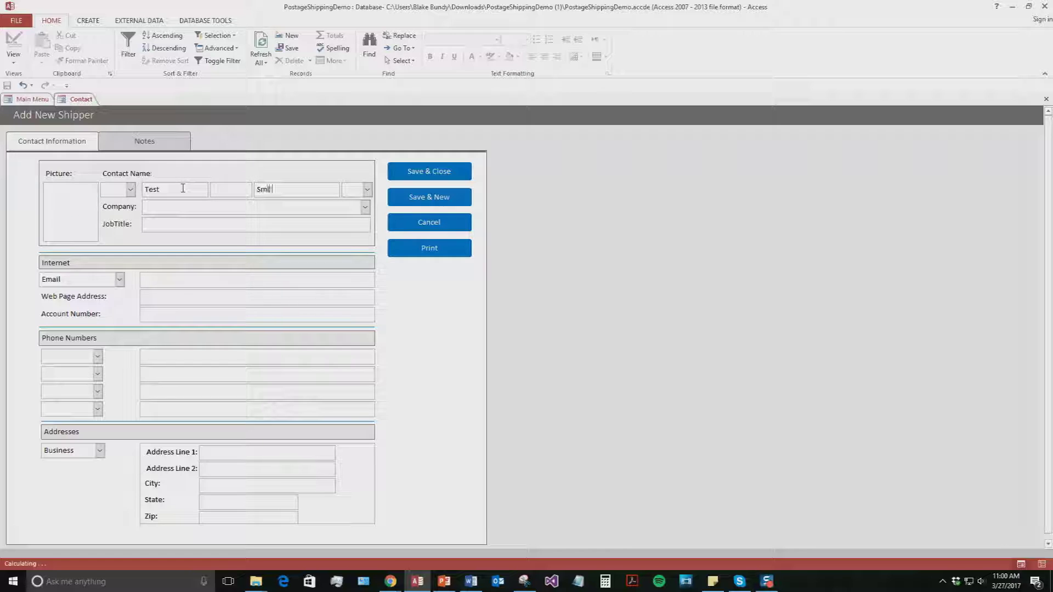
text(th)
click(153, 280)
text(test@)
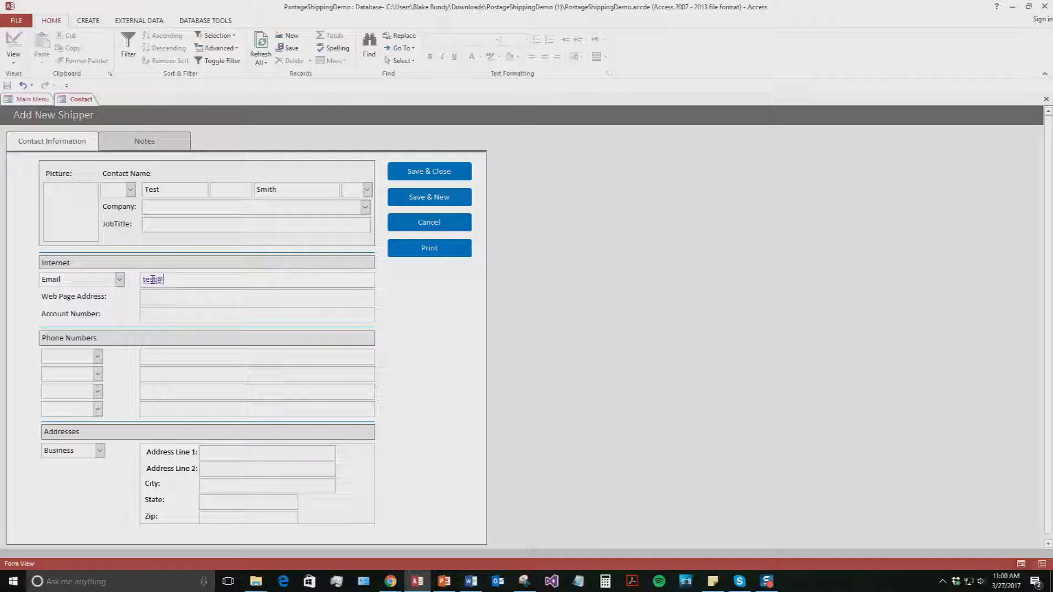
text(test.com)
click(98, 356)
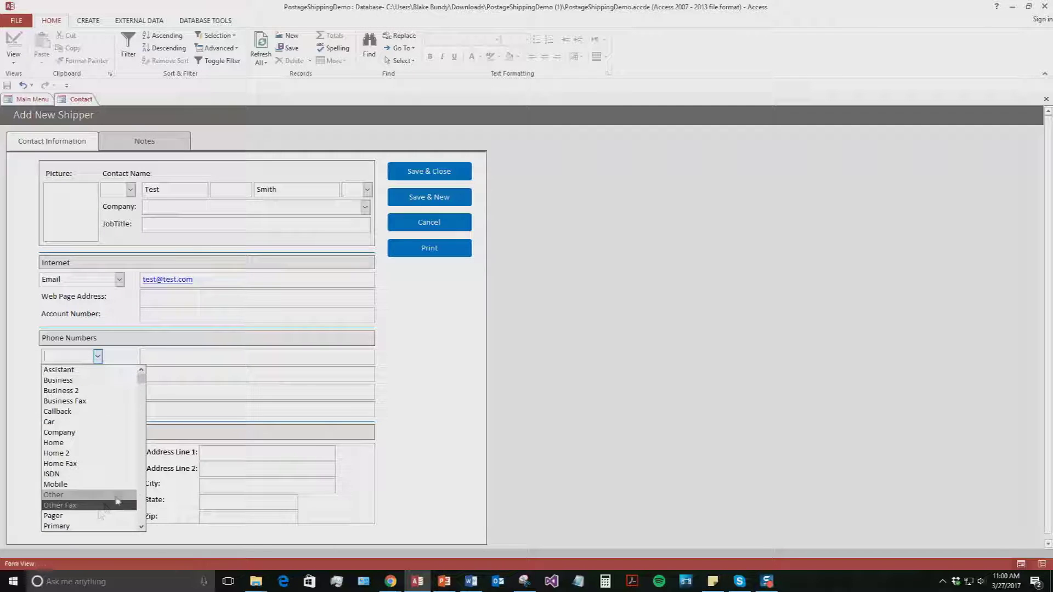
click(124, 443)
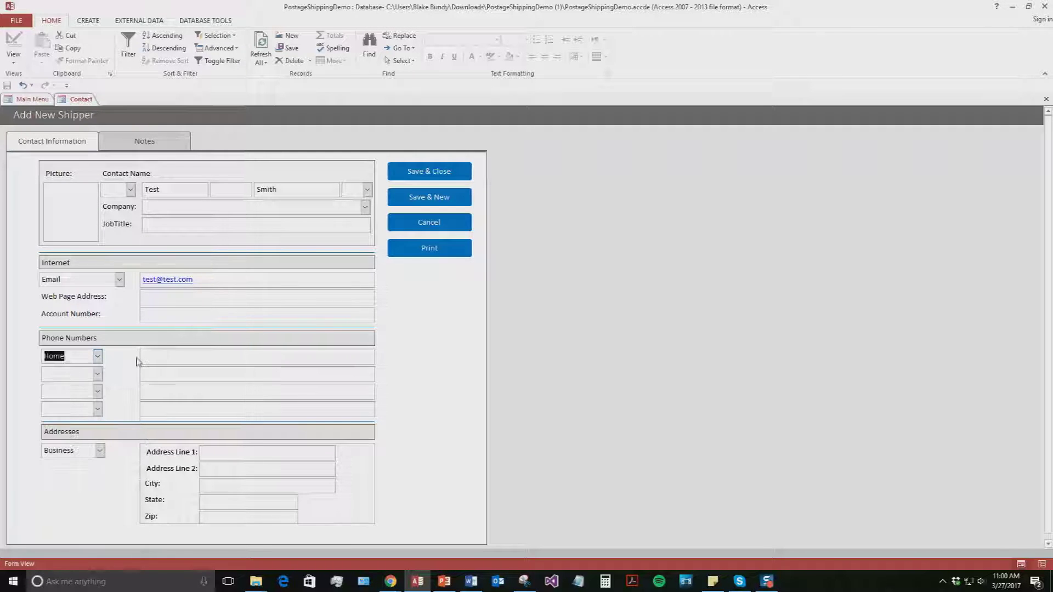
click(147, 358)
text(515) 51)
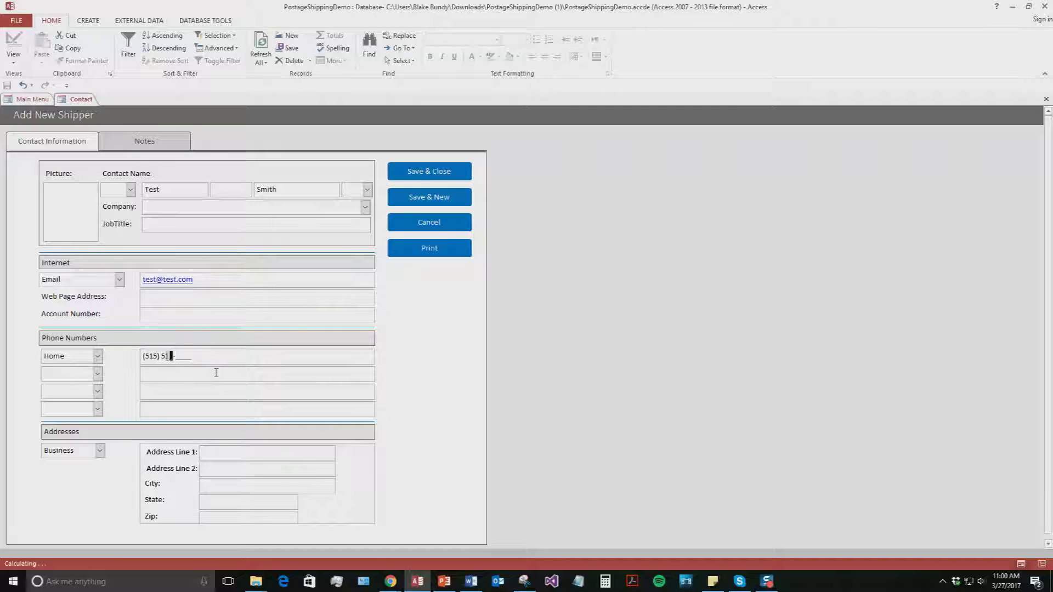
text(5-5555)
click(138, 141)
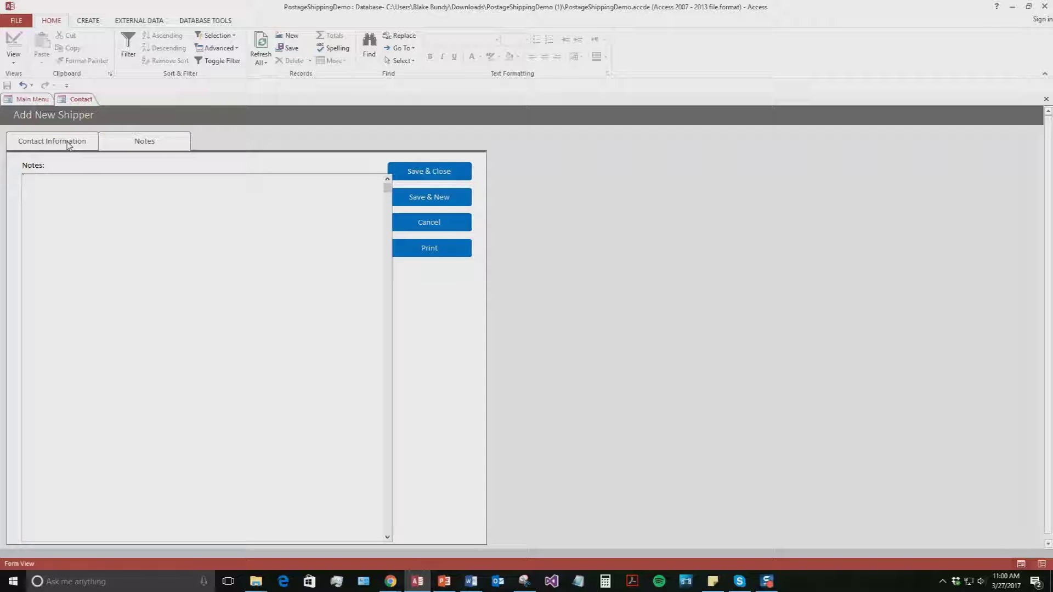
click(69, 142)
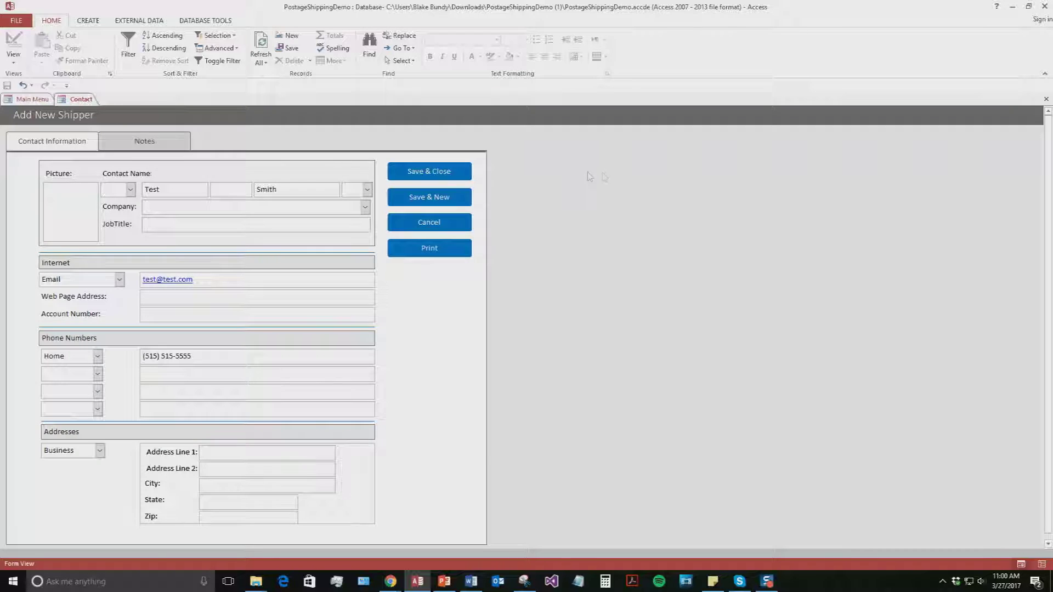
click(451, 173)
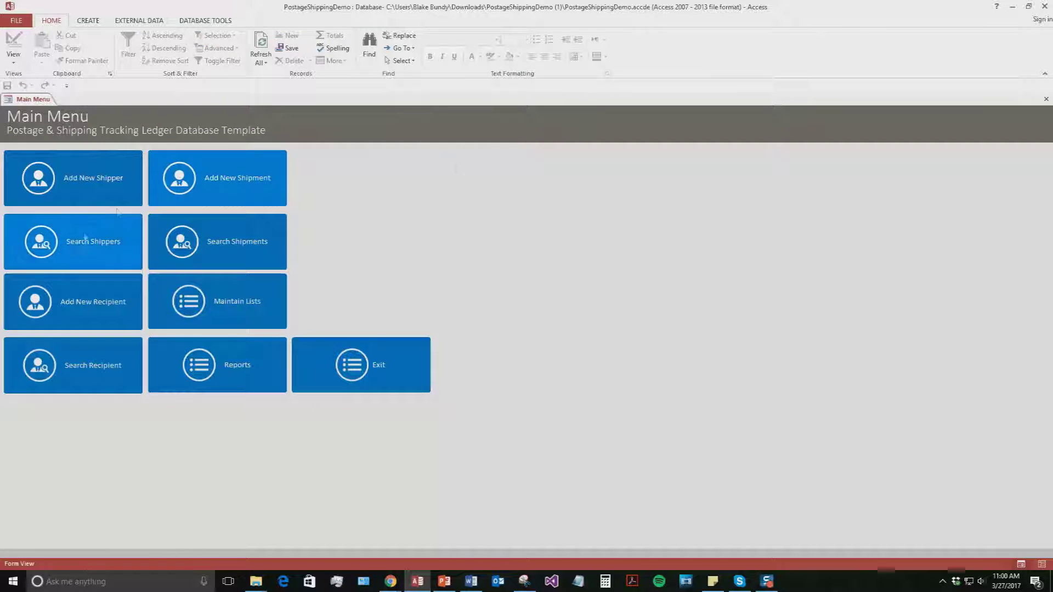
Search shippers for 'Test', open and close Test Smith's record, then cancel the search.
click(74, 249)
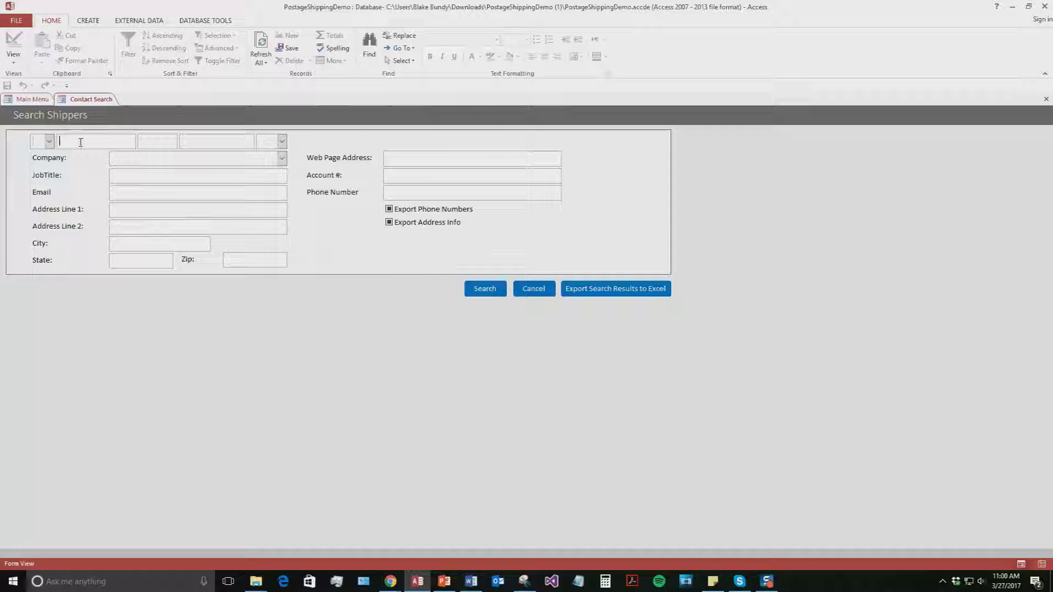
text(Test)
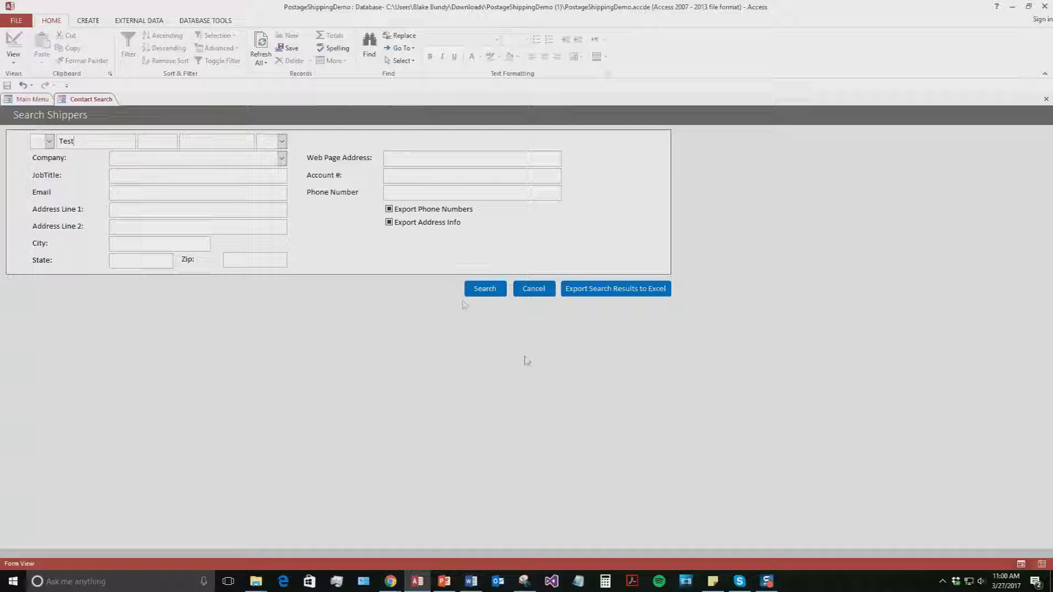
click(485, 289)
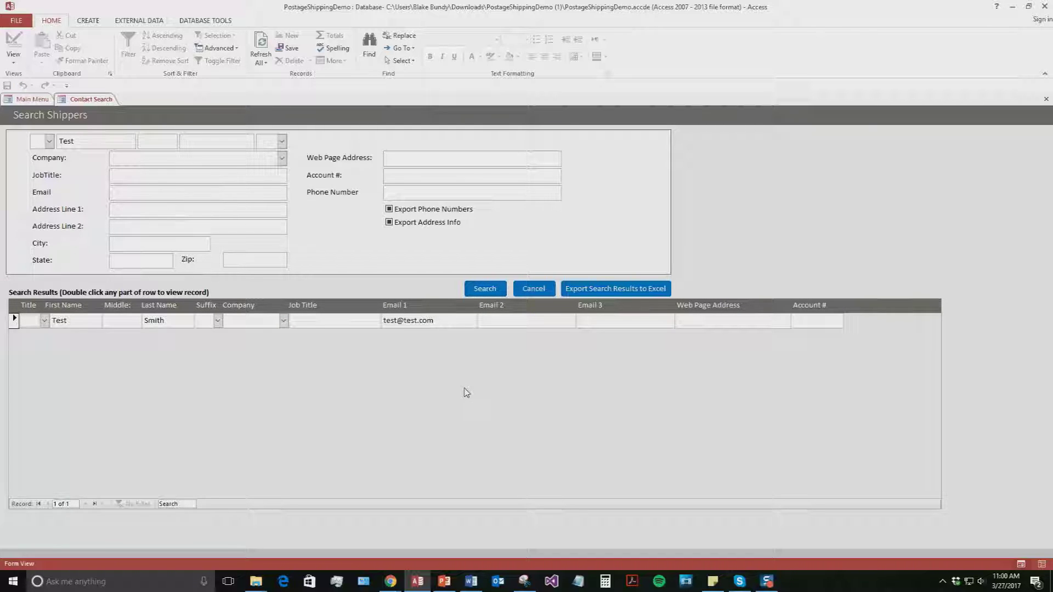
double_click(311, 324)
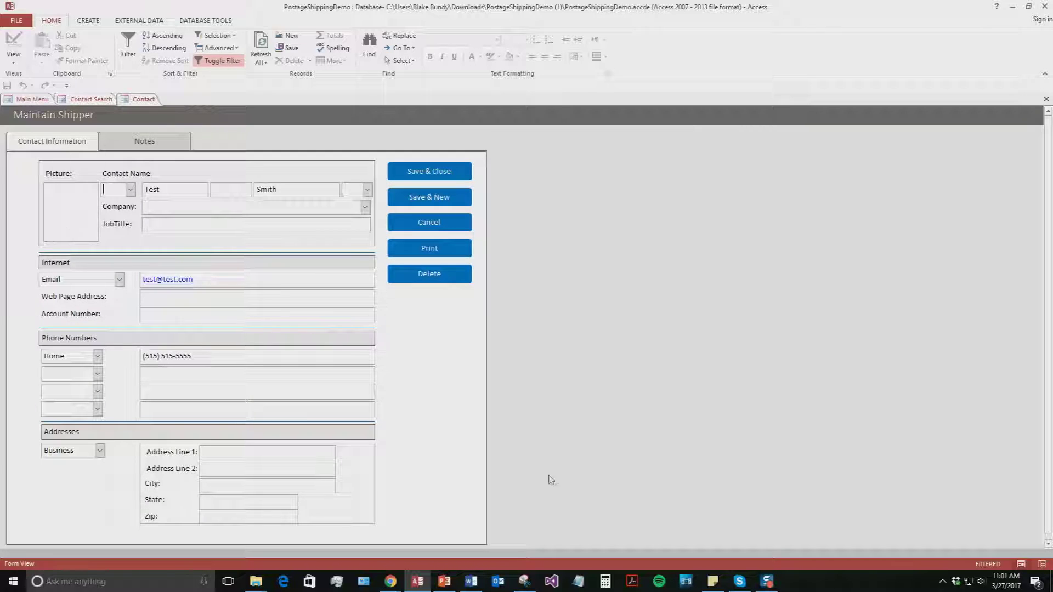
scroll(550, 479, down, 1)
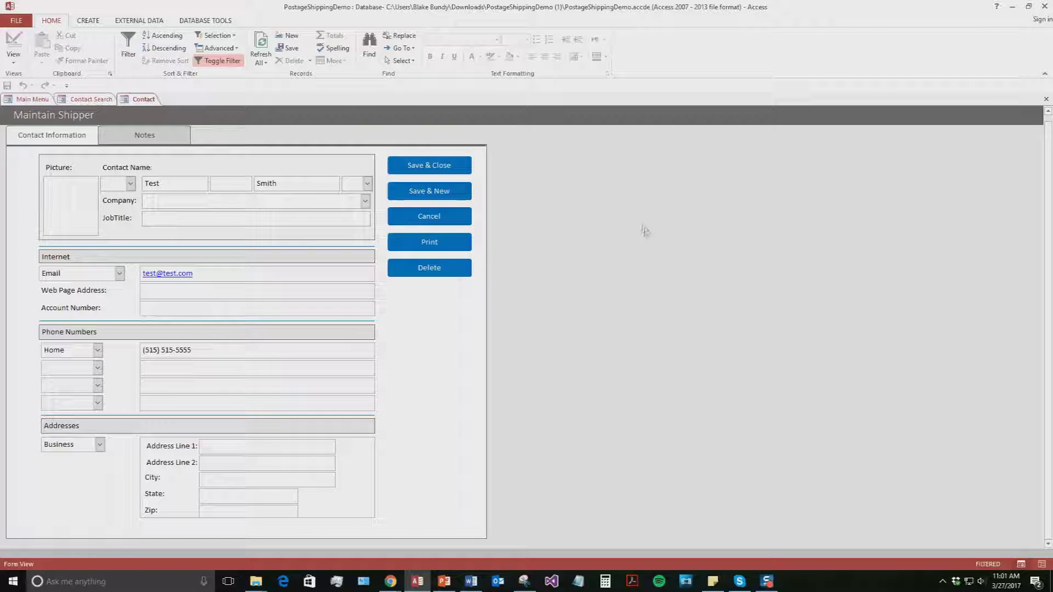
click(429, 216)
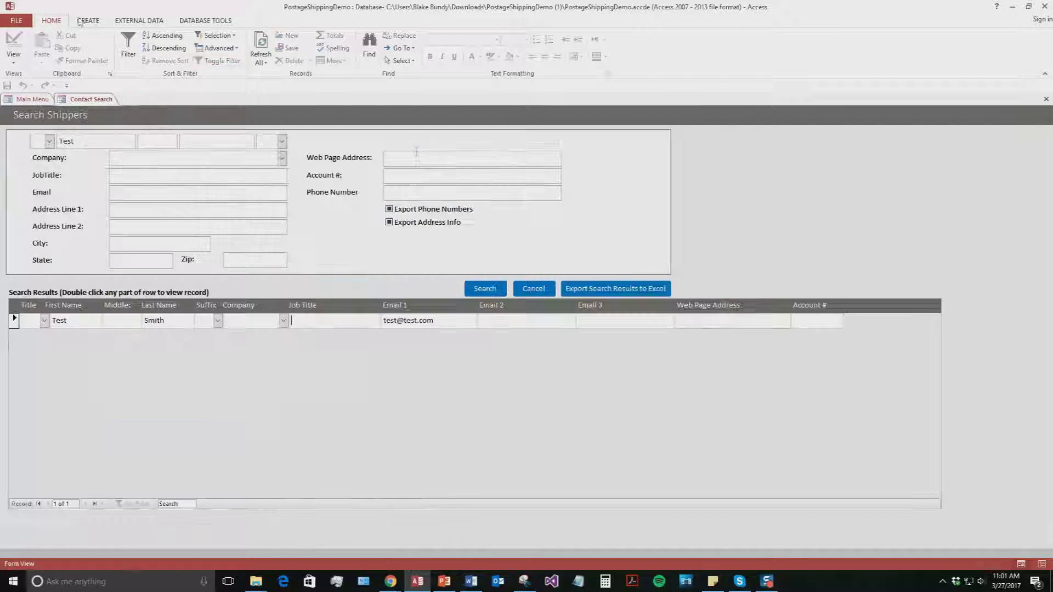
click(536, 287)
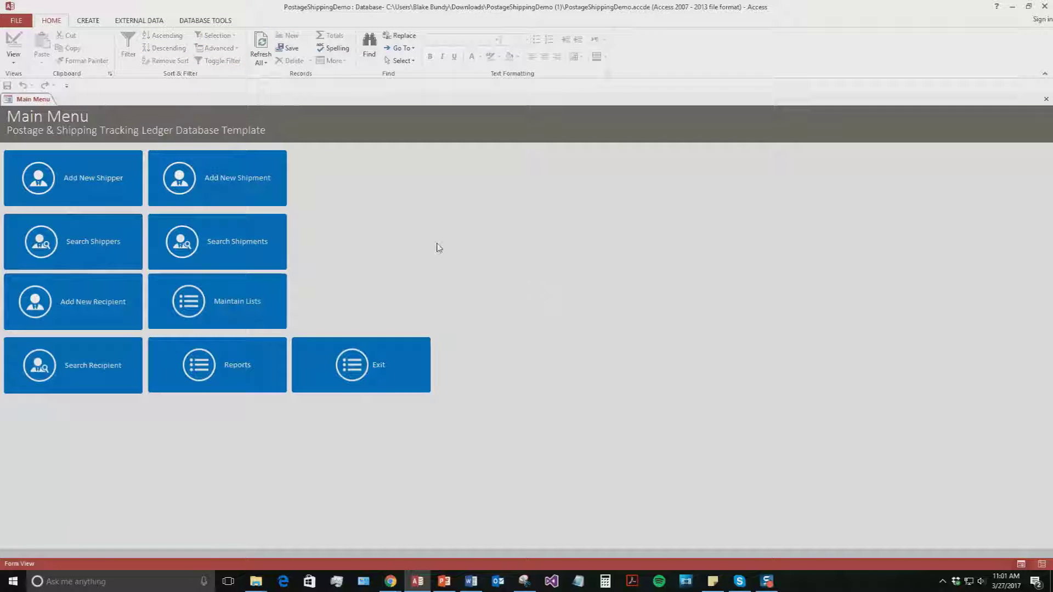
Start a new shipment with shipper Test Smith and recipient Recp Last.
click(241, 183)
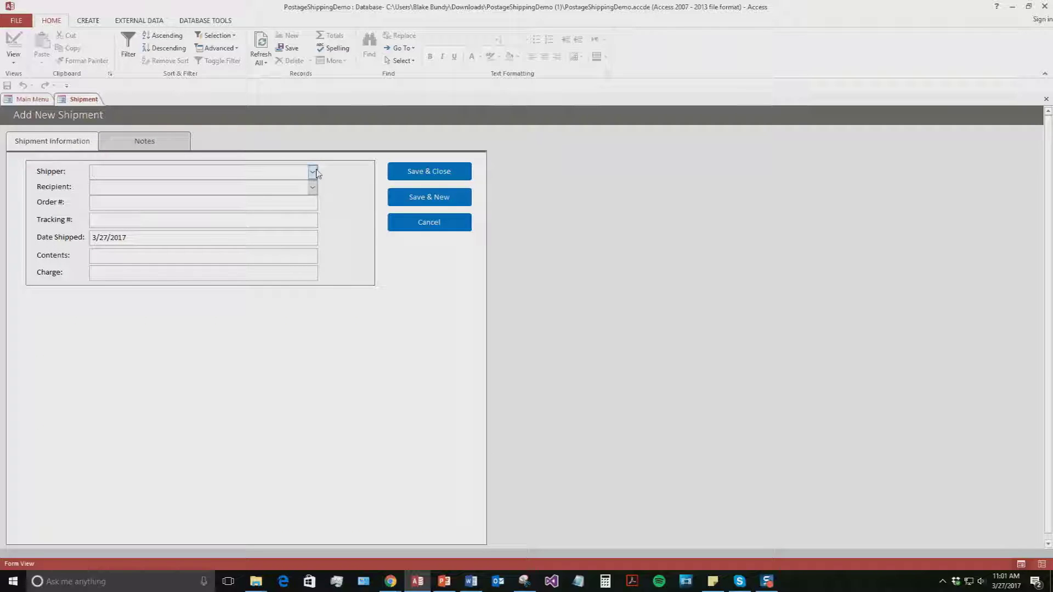
click(313, 171)
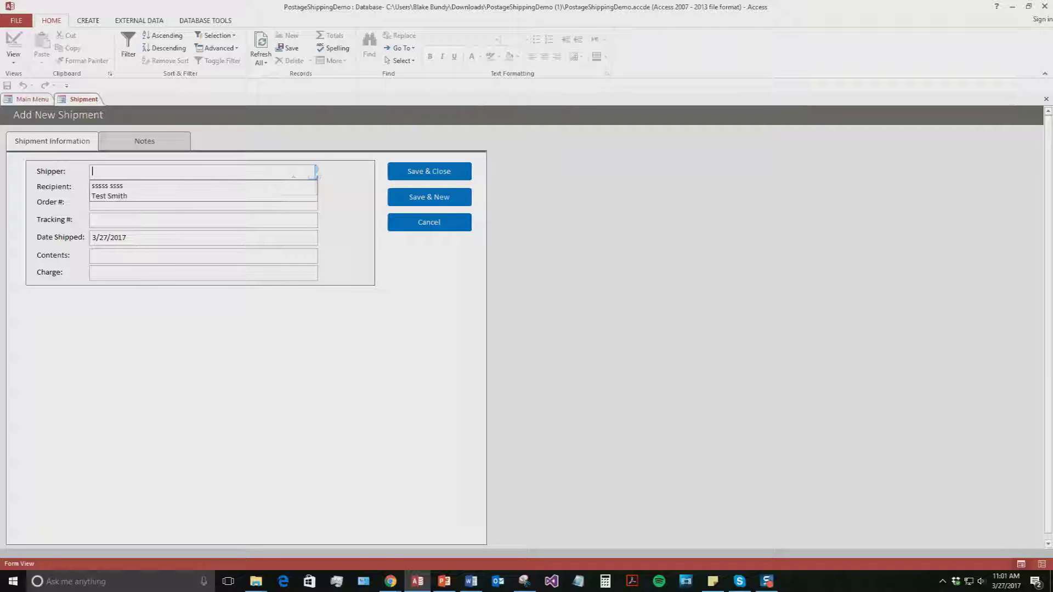
click(161, 196)
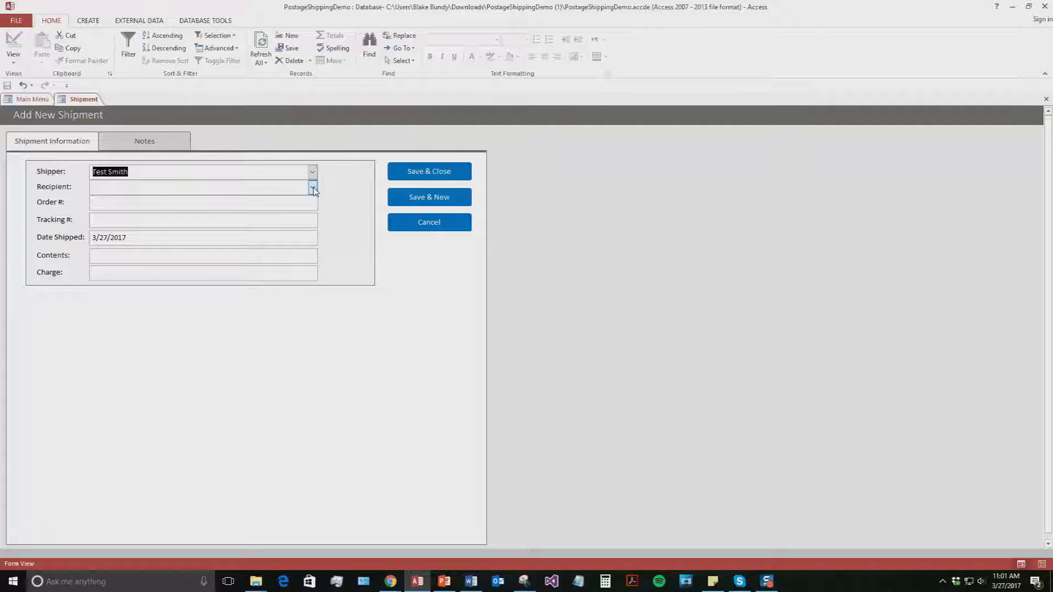
click(314, 188)
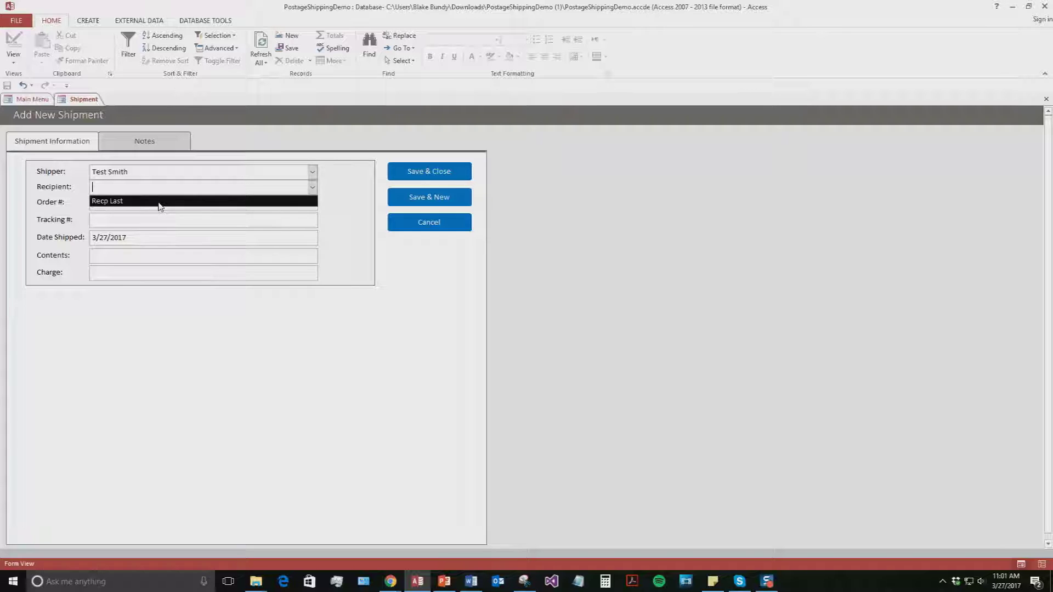
click(159, 203)
Enter order and tracking number 123, contents Laptop, charge $199.99, and save the shipment.
click(96, 203)
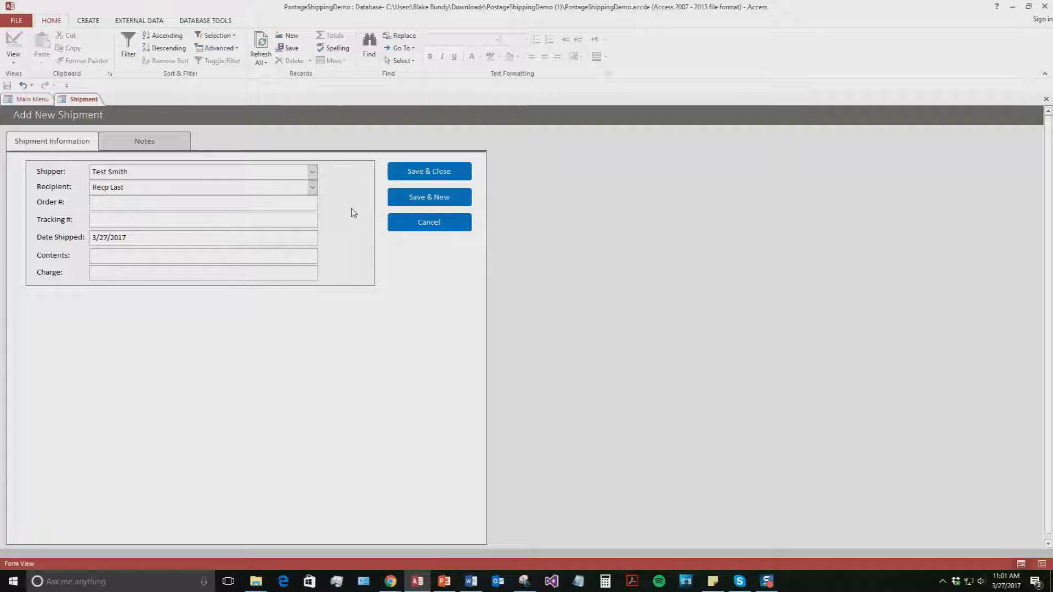
text(12)
text(ptop)
text(1)
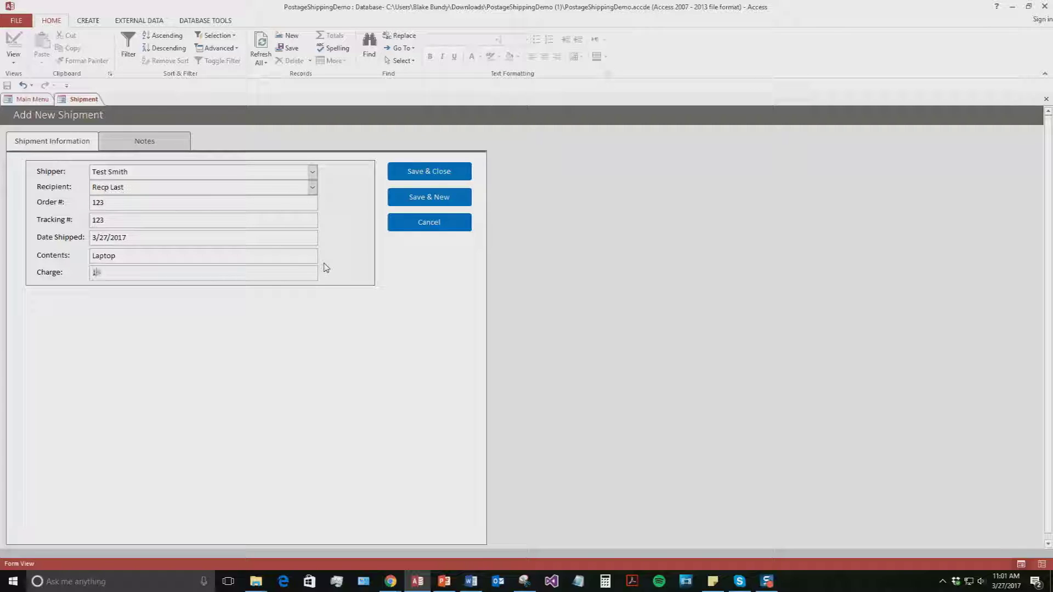
text(99.99)
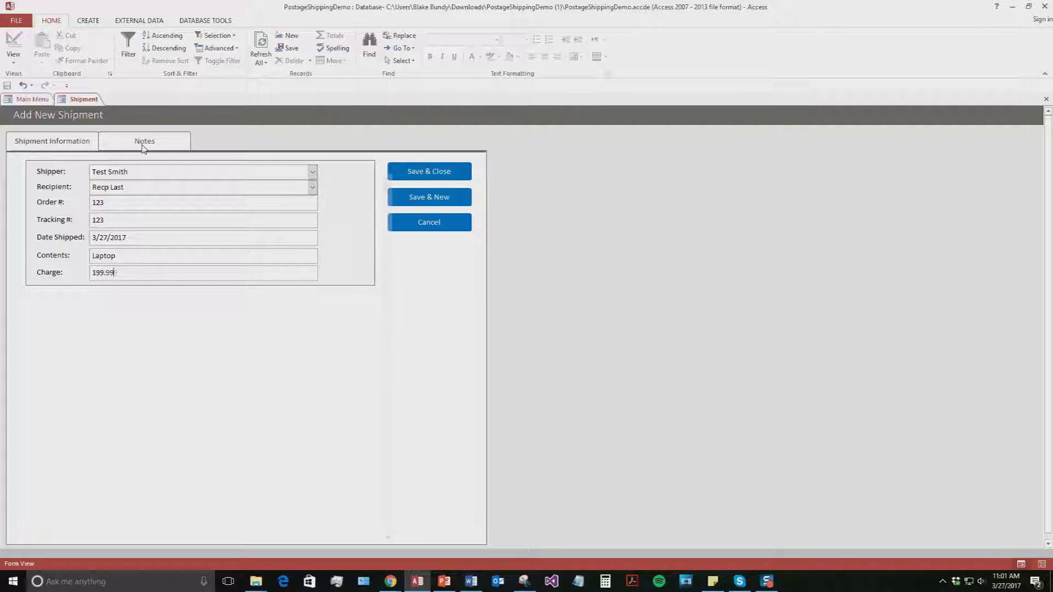
click(143, 146)
click(66, 145)
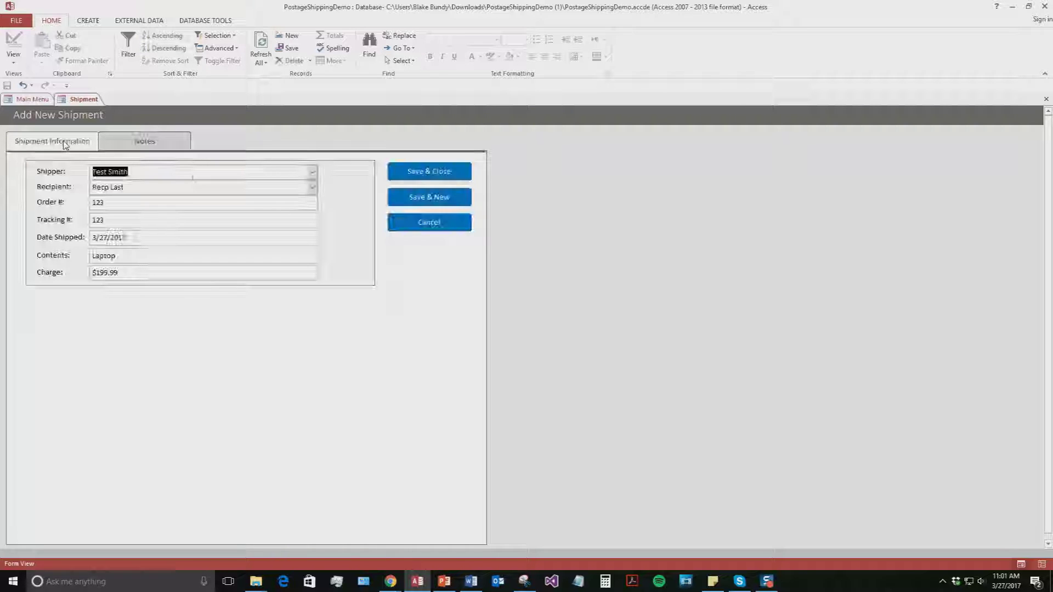
click(435, 174)
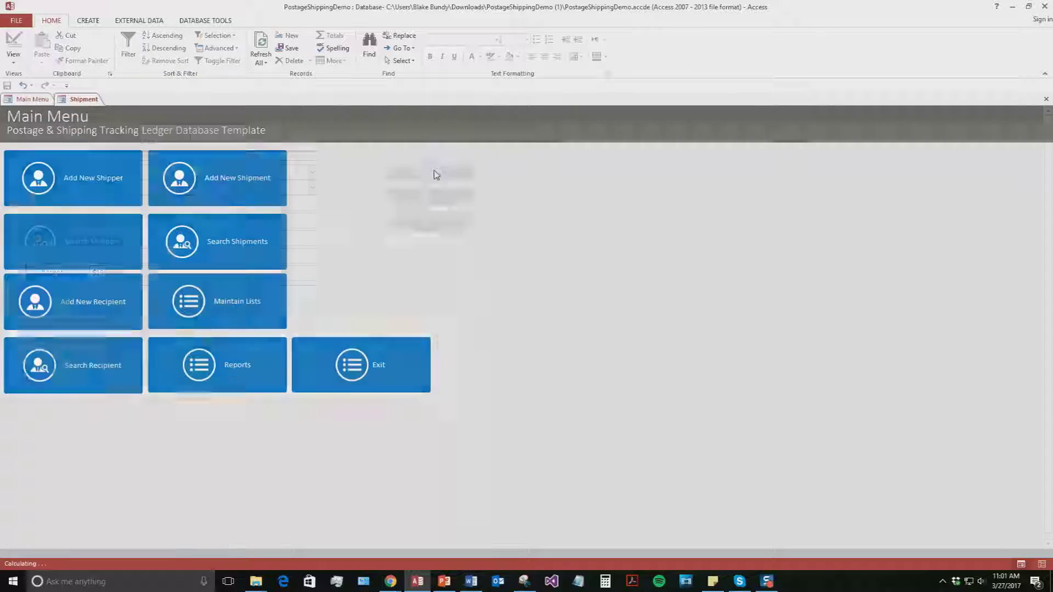
click(243, 254)
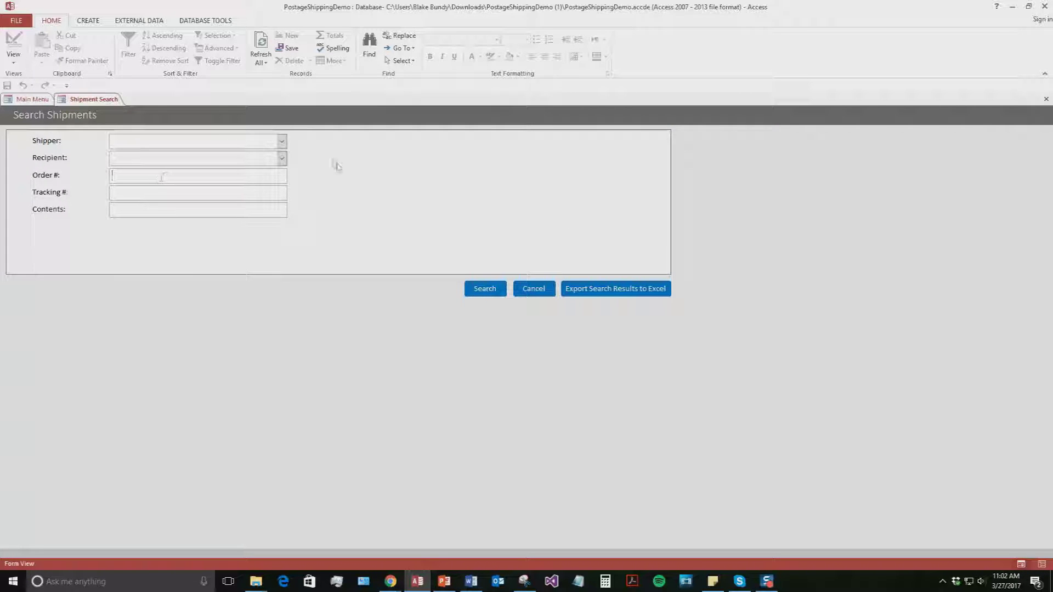
text(123)
click(479, 289)
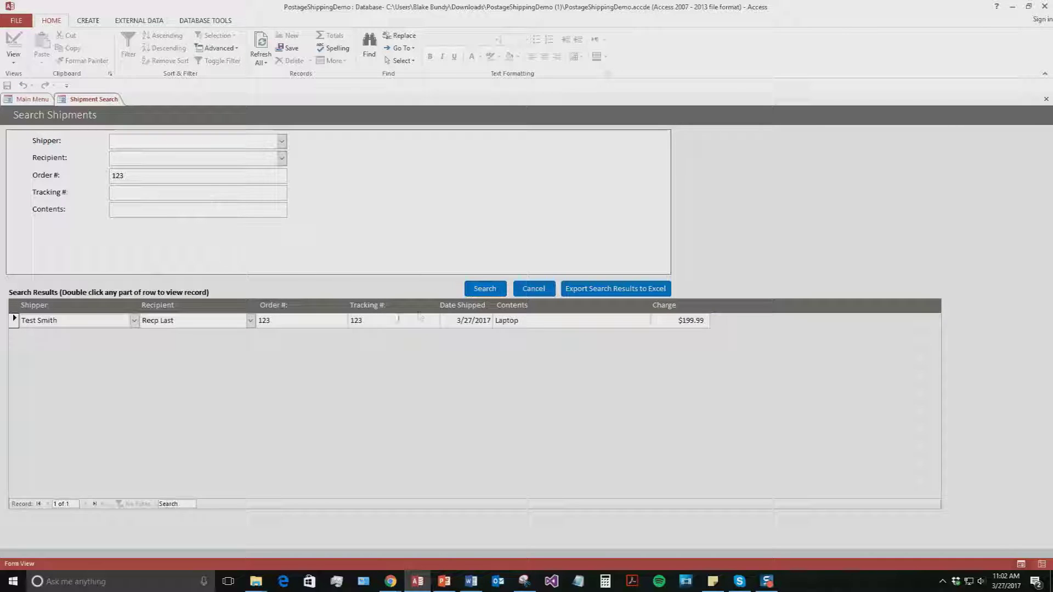
double_click(97, 324)
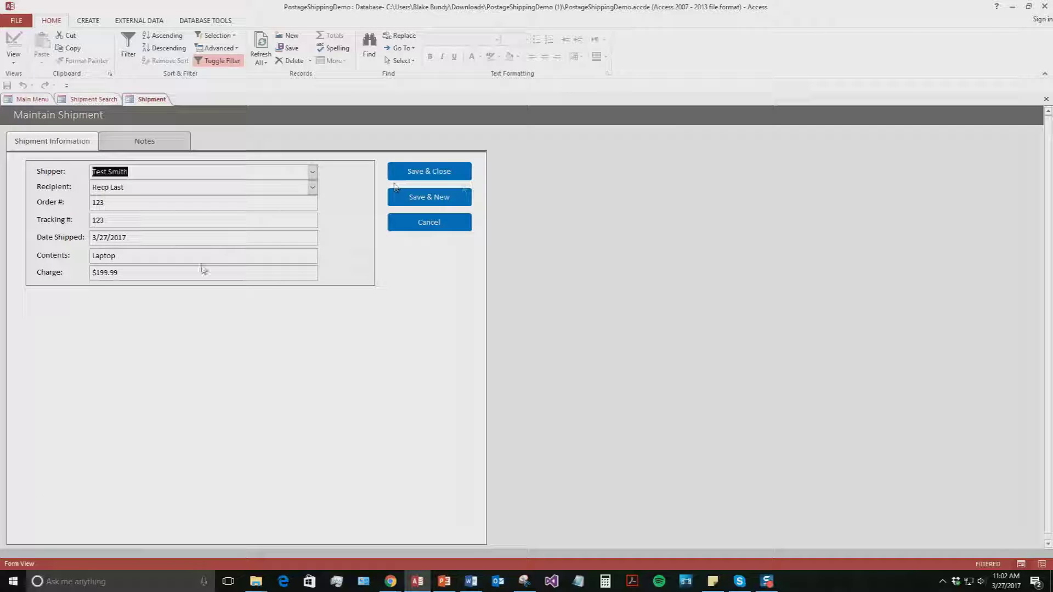
click(428, 223)
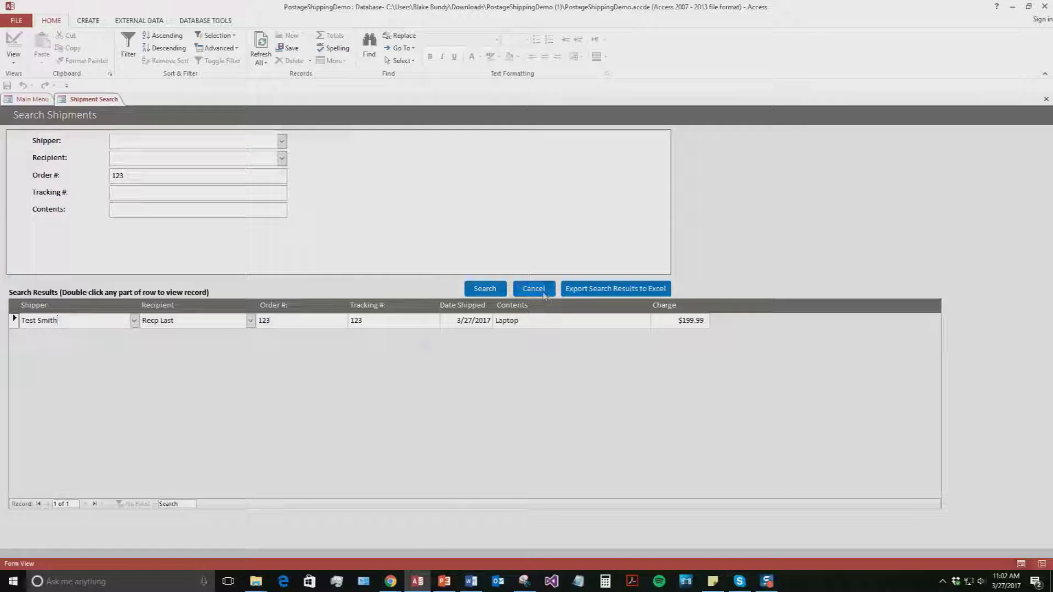
click(533, 288)
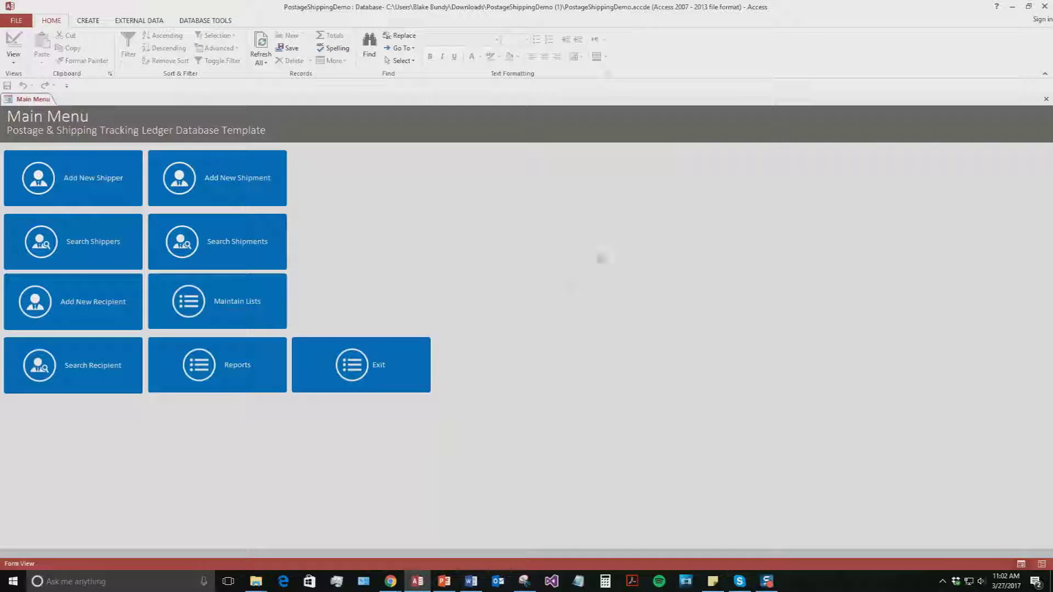
click(94, 313)
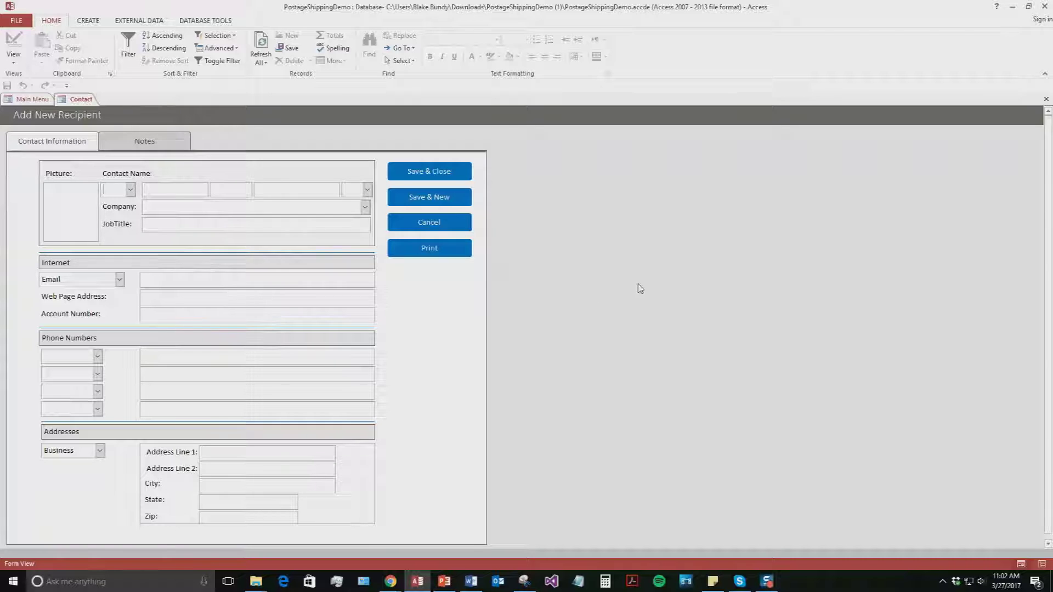
scroll(386, 329, down, 1)
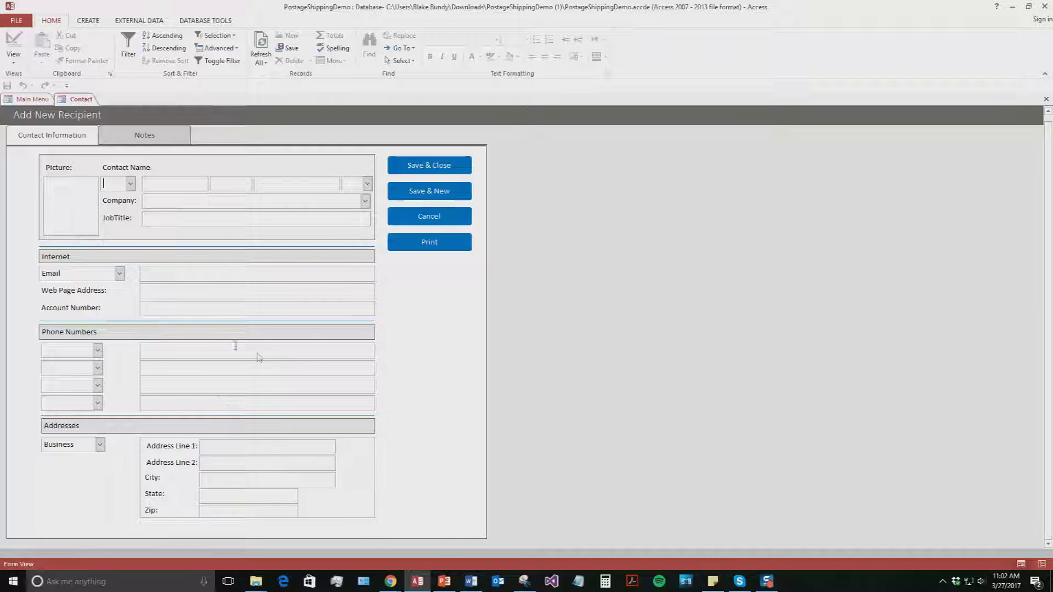
scroll(154, 156, up, 1)
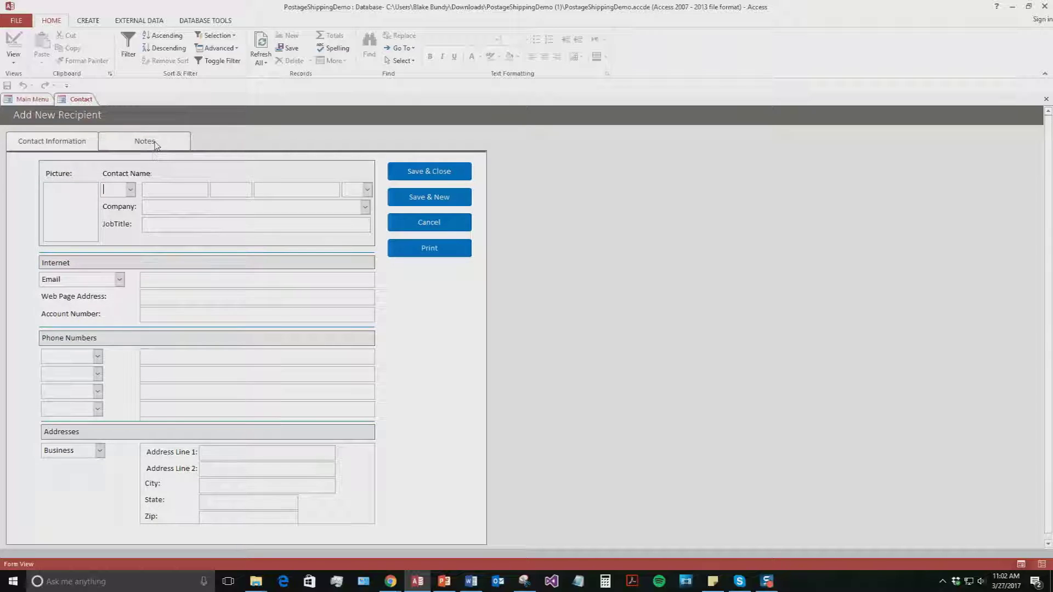
click(119, 141)
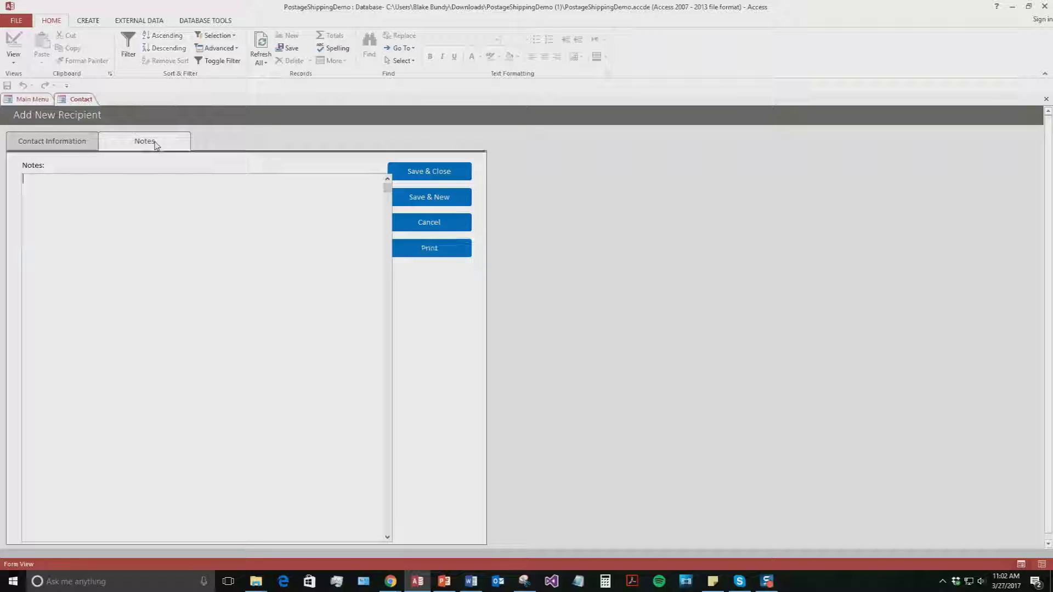
click(71, 141)
click(429, 222)
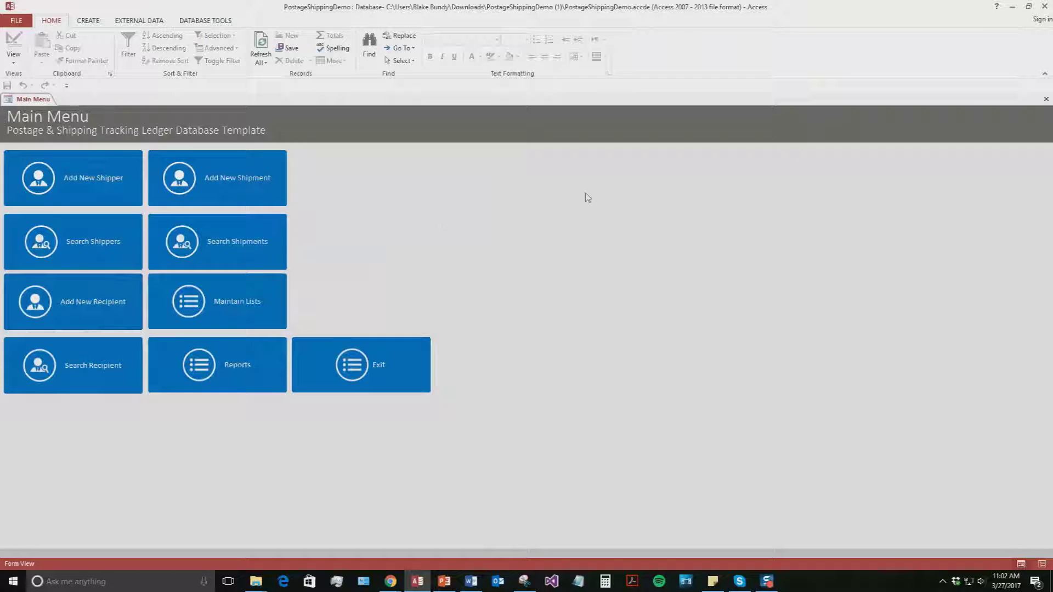